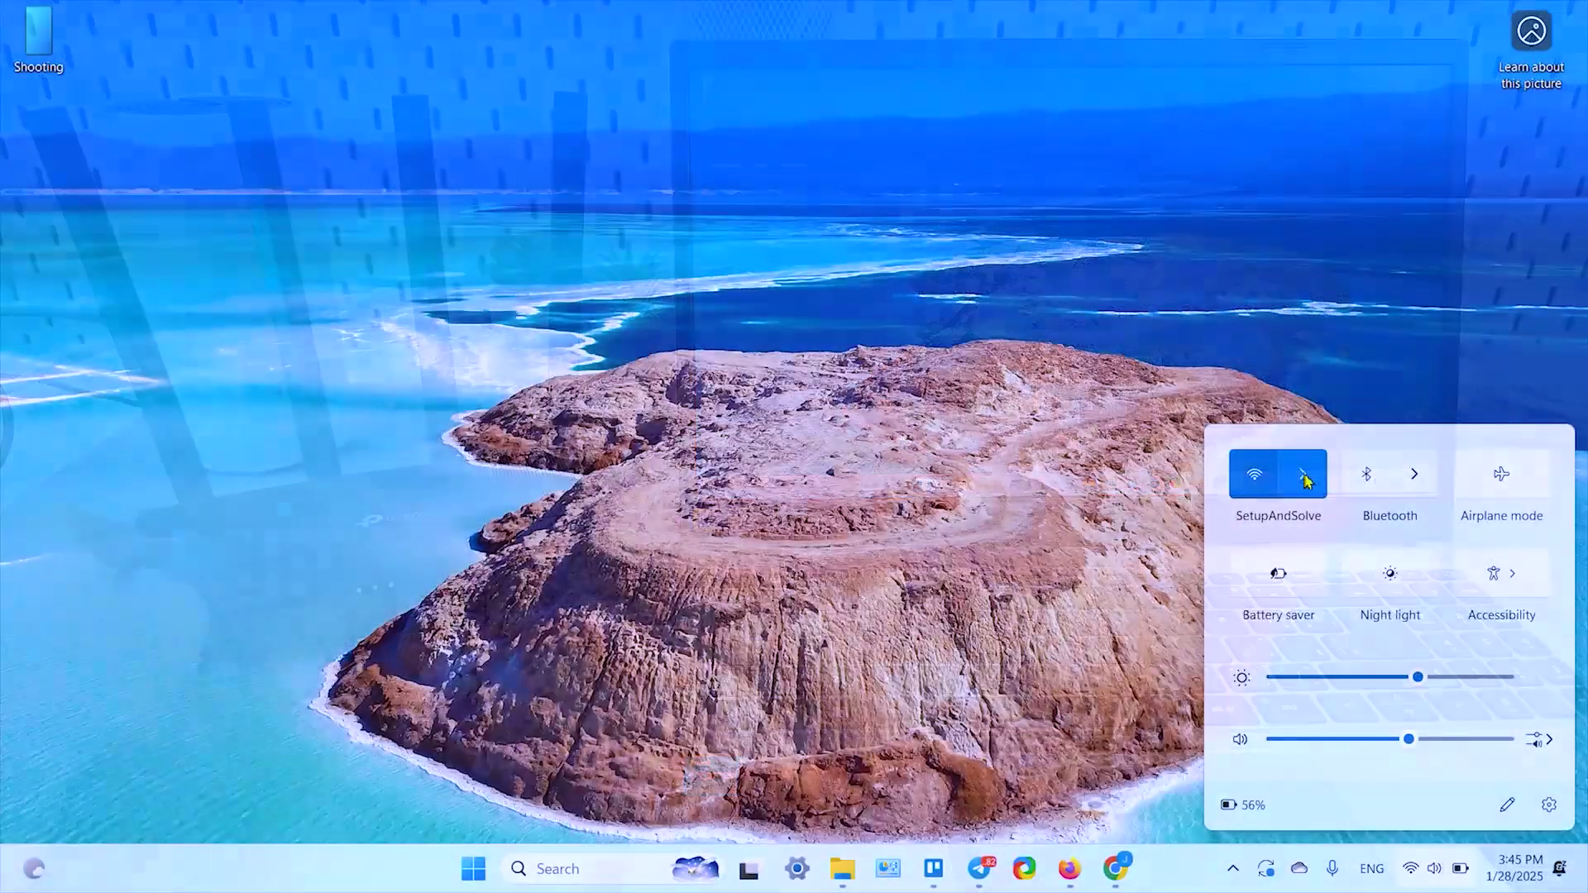
Step: Join the laptop to the TP-Link_3DE4 Wi-Fi network using its security key
{"action": "left_click", "coordinate": [1305, 480]}
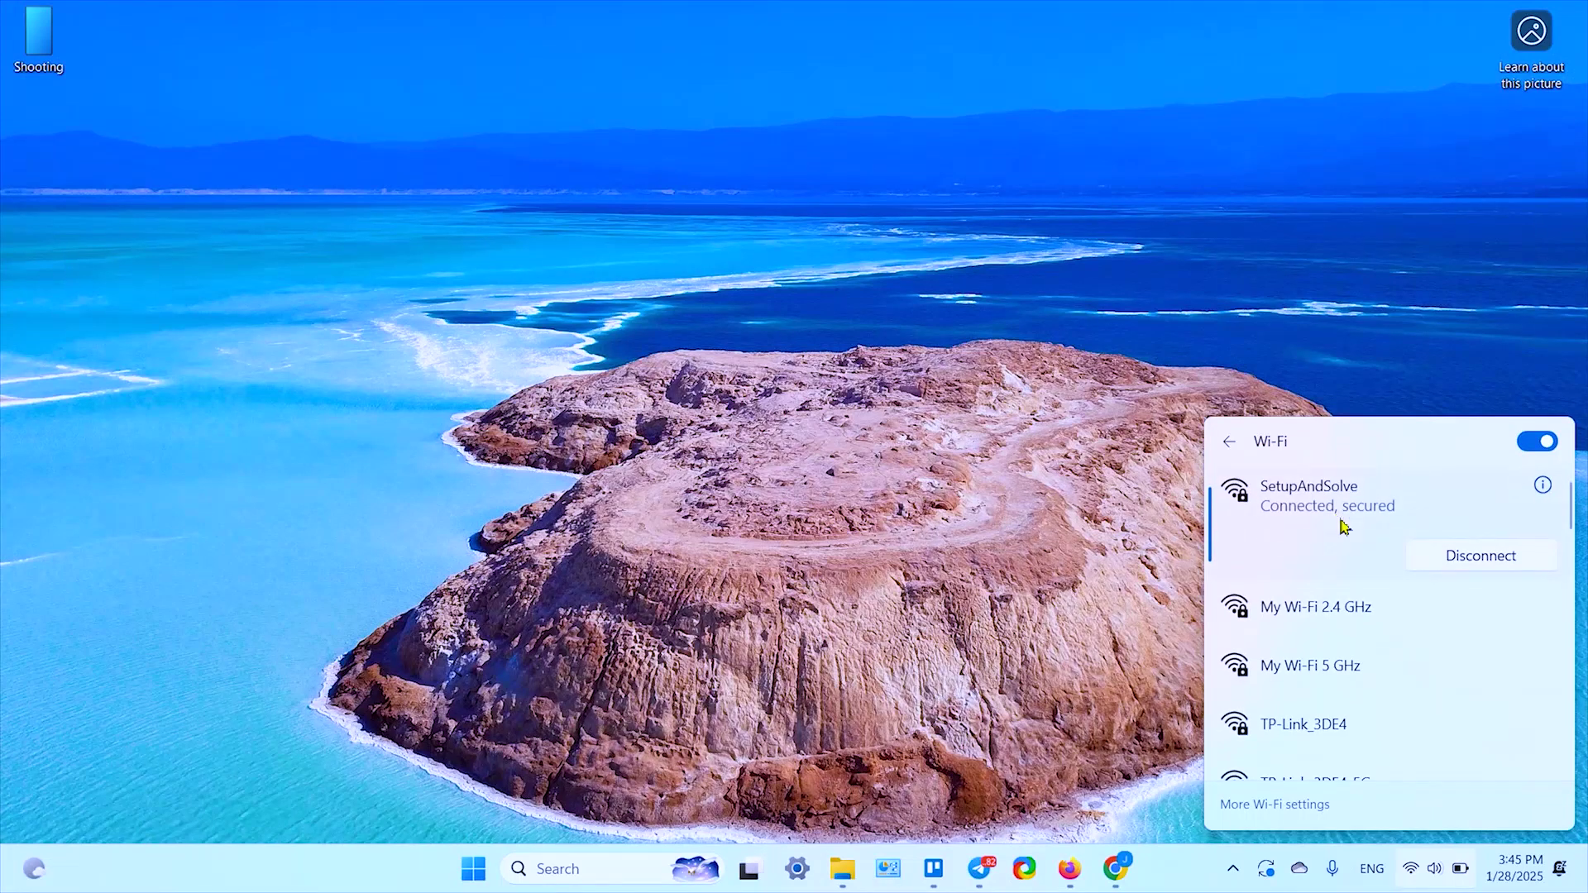
{"action": "scroll", "coordinate": [1341, 681], "scroll_direction": "down", "scroll_amount": 1}
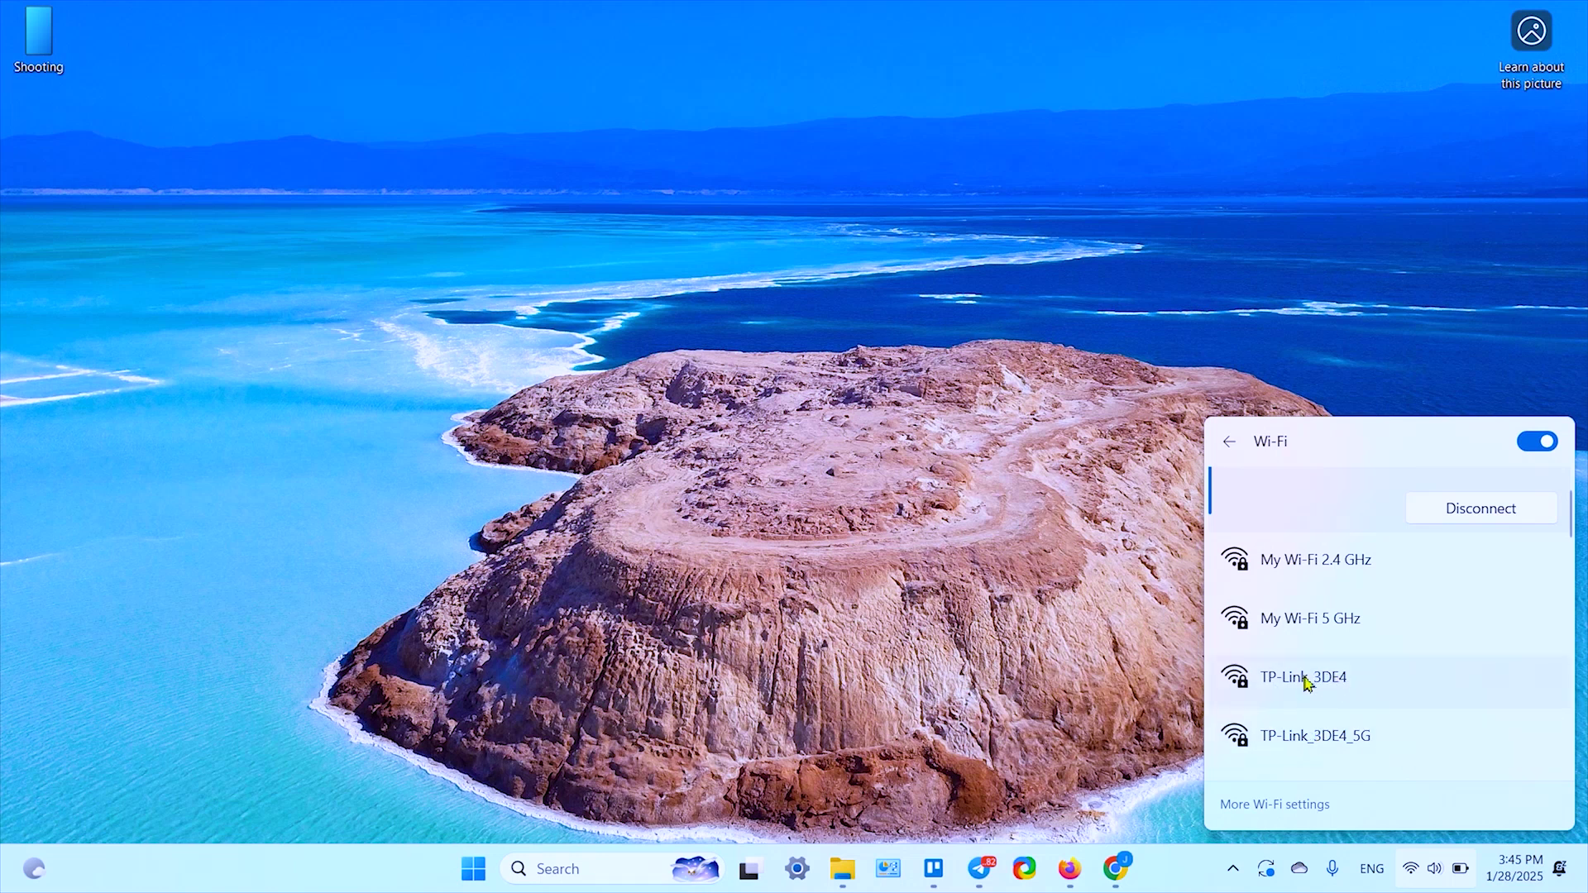
{"action": "left_click", "coordinate": [1300, 686]}
{"action": "left_click", "coordinate": [1440, 719]}
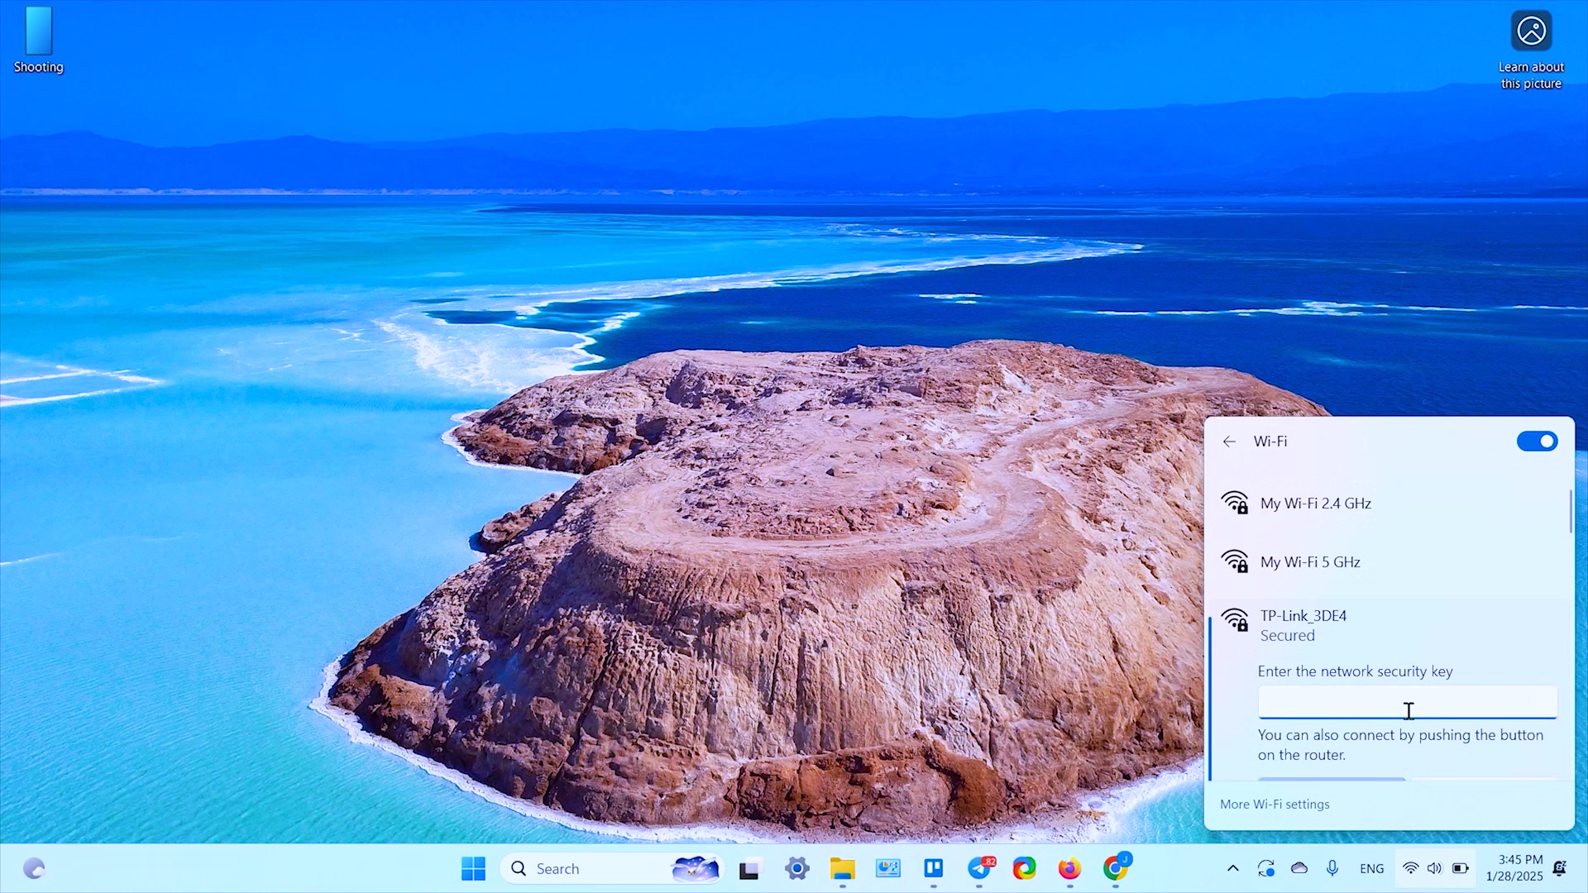
{"action": "type", "text": "•"}
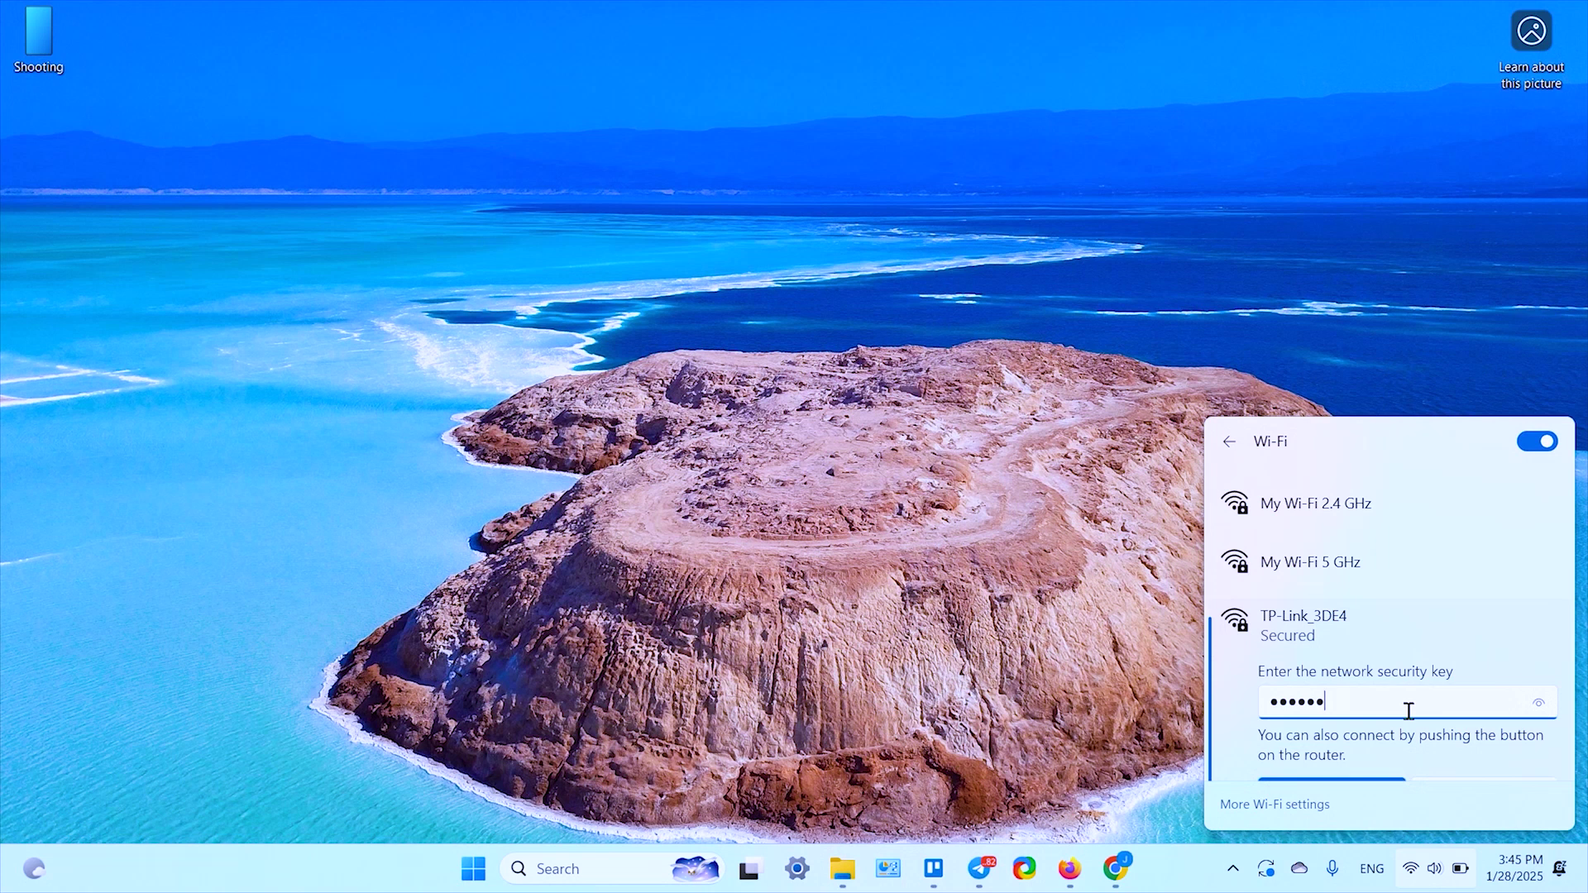
{"action": "left_click", "coordinate": [1540, 704]}
{"action": "scroll", "coordinate": [1502, 649], "scroll_direction": "down", "scroll_amount": 1}
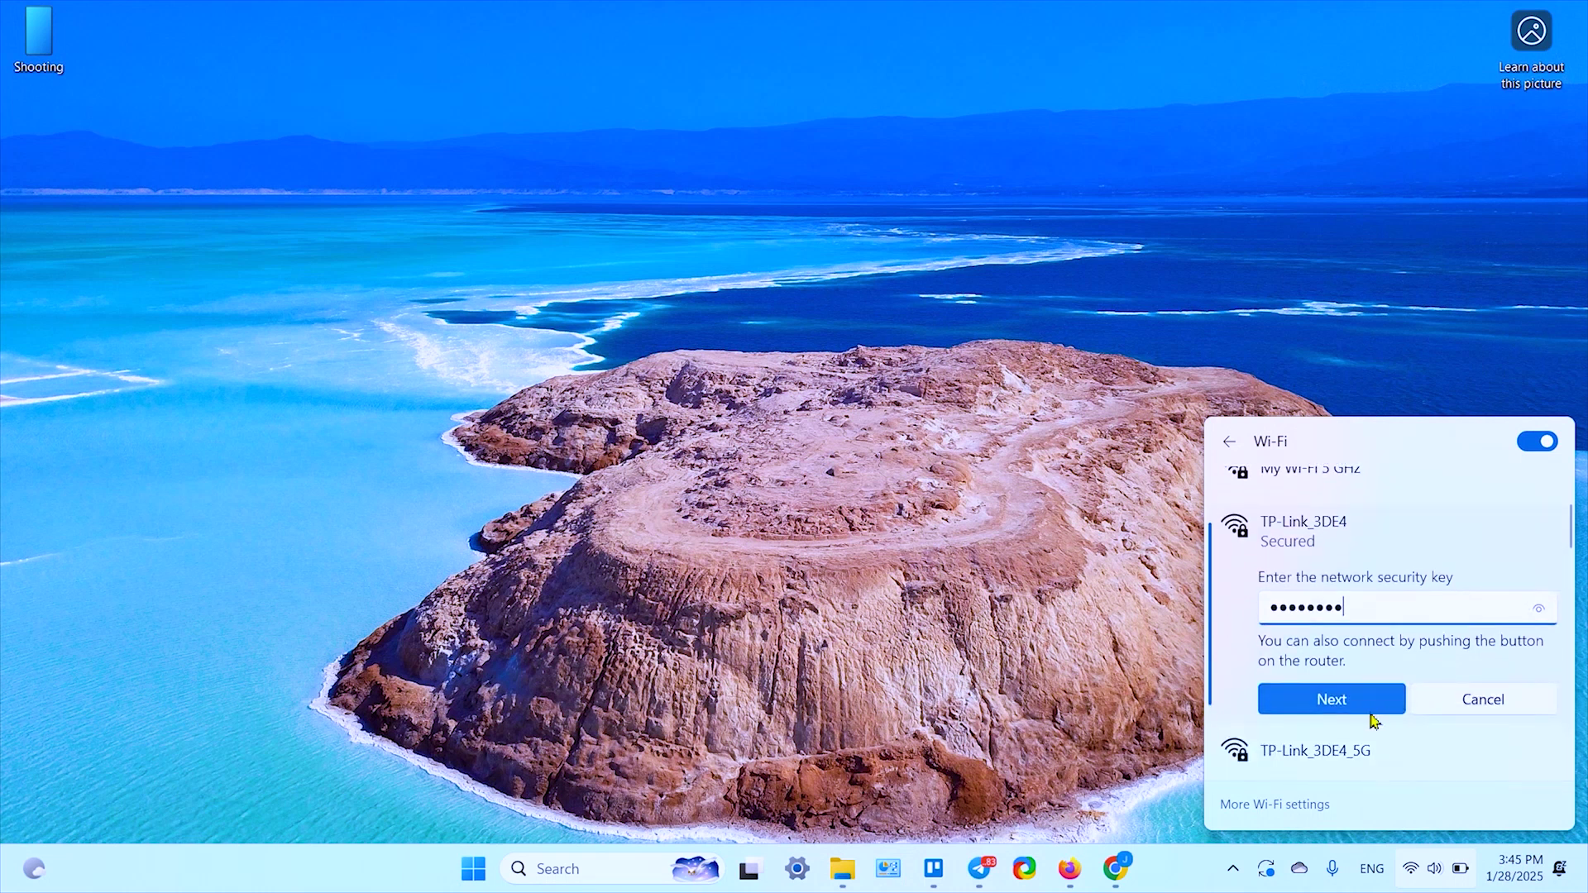
{"action": "left_click", "coordinate": [1328, 700]}
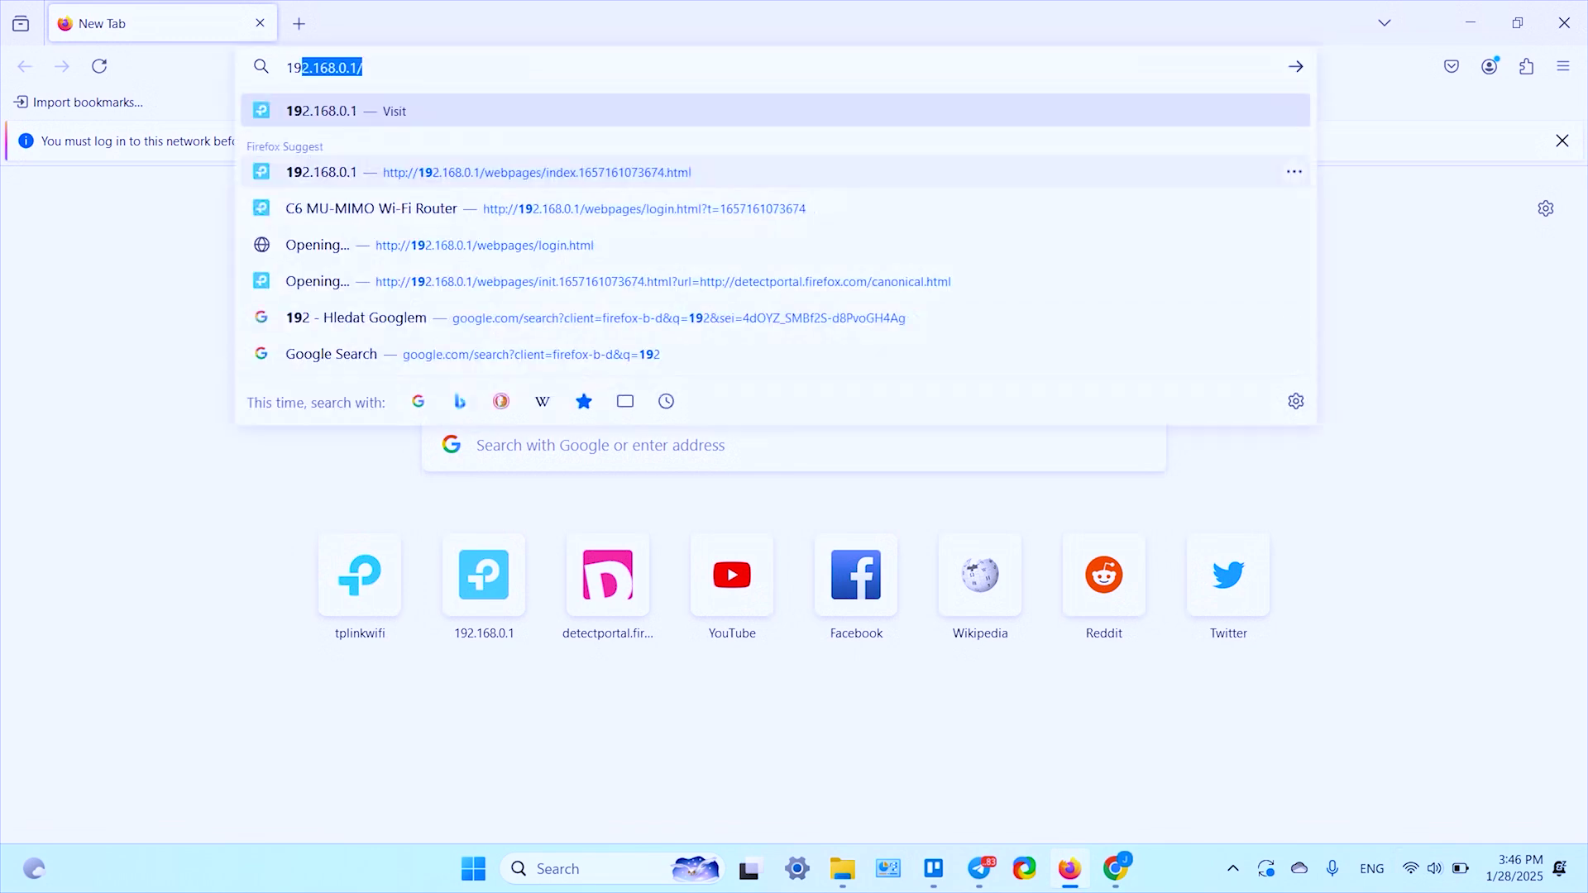
Step: Go to tplinkwifi.net in Firefox, without the trailing slash
{"action": "key", "text": "Right"}
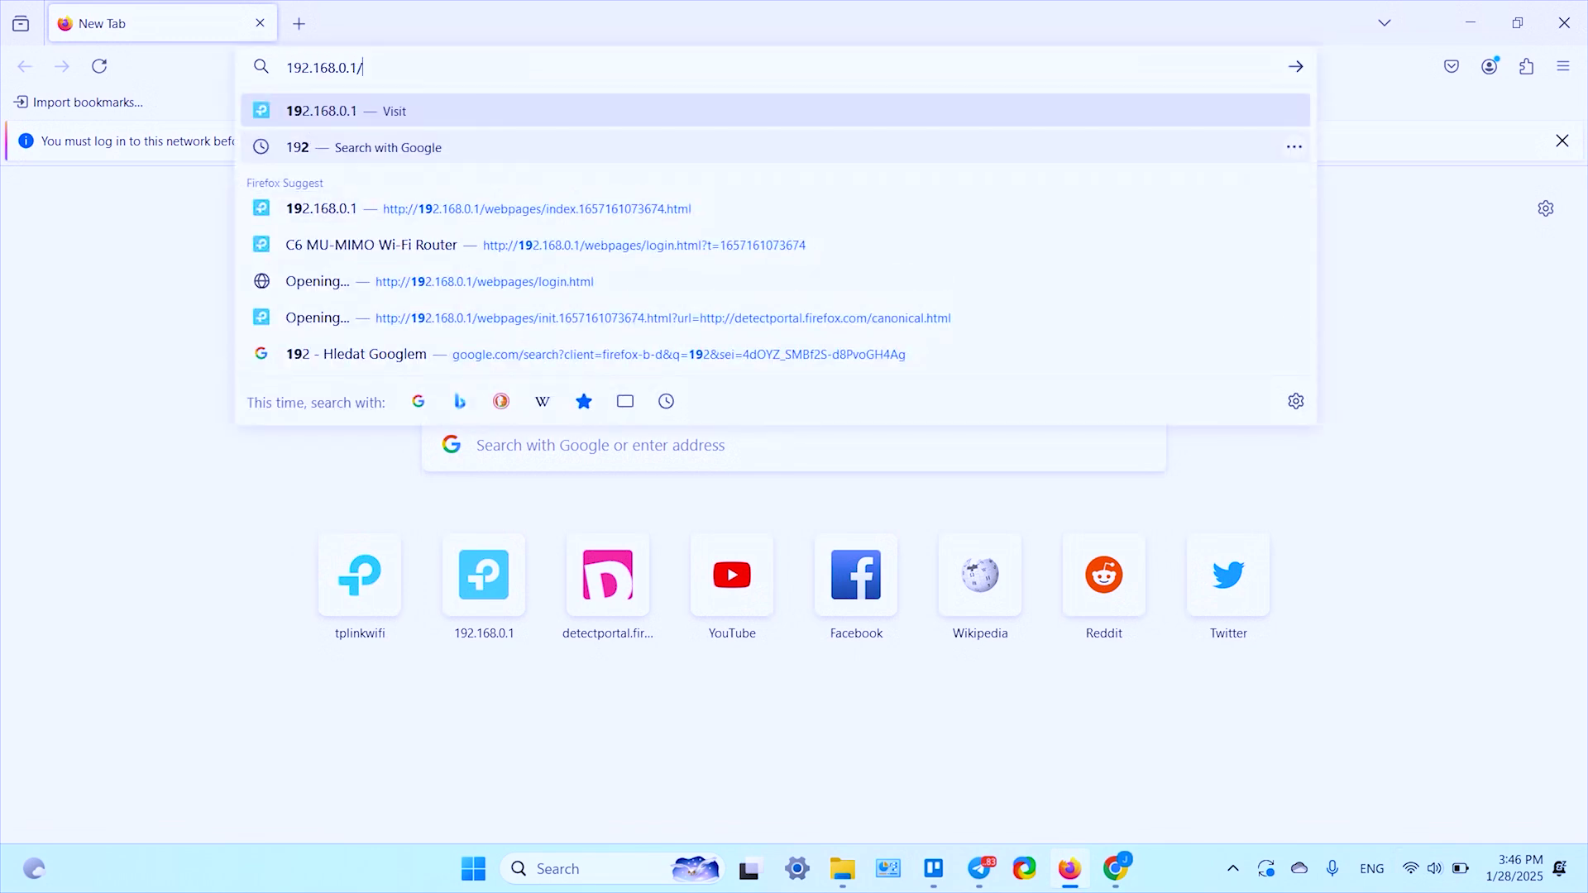
{"action": "key", "text": "BackSpace"}
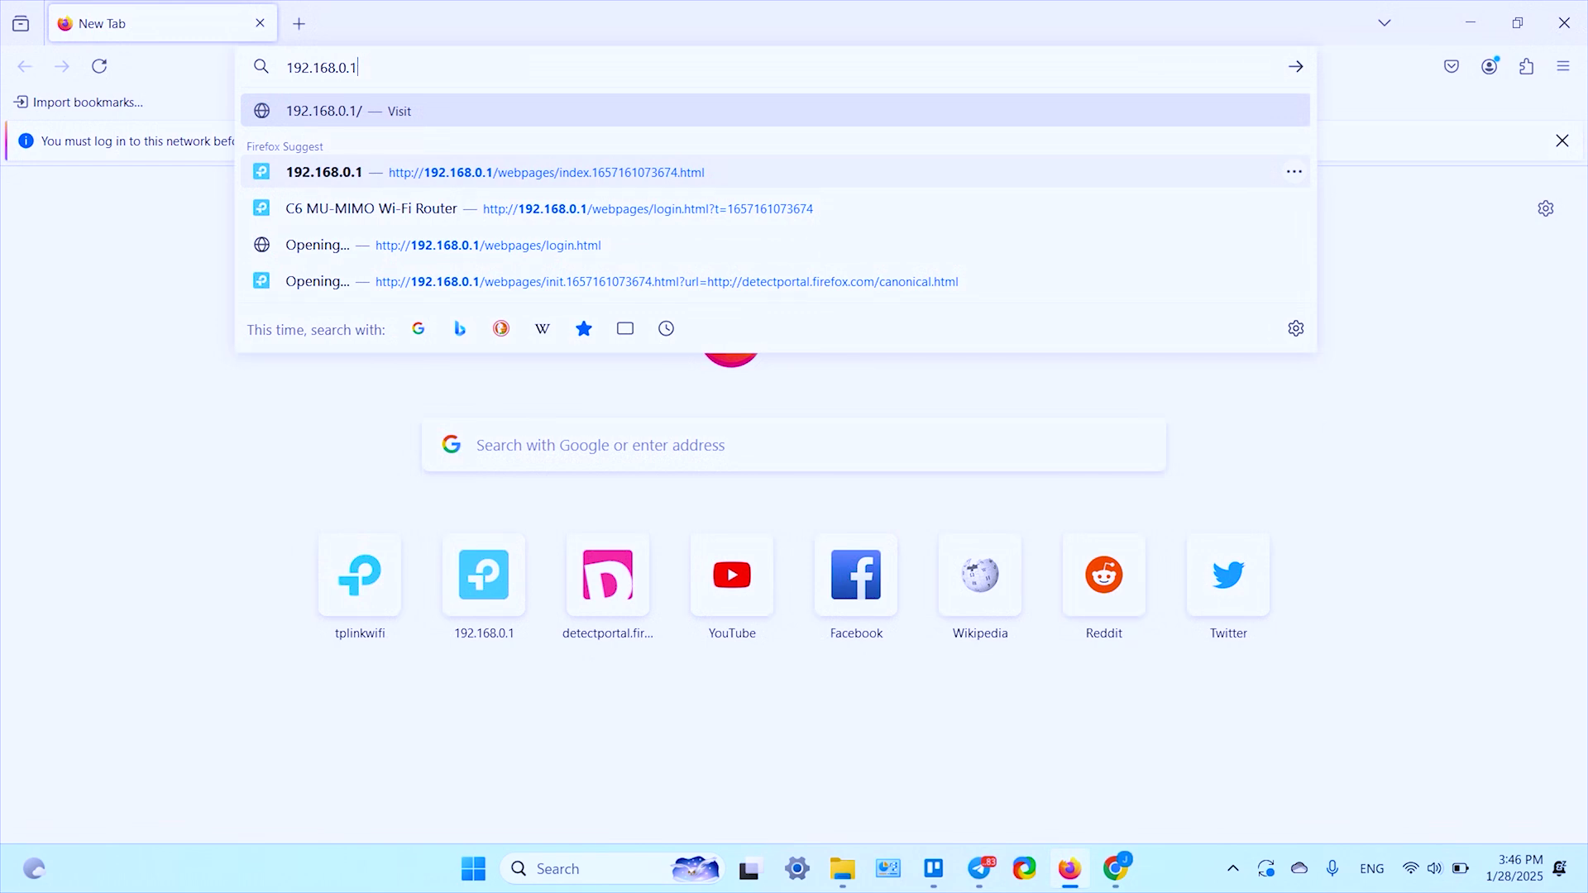
{"action": "key", "text": "ctrl+a"}
{"action": "key", "text": "BackSpace"}
{"action": "type", "text": "t"}
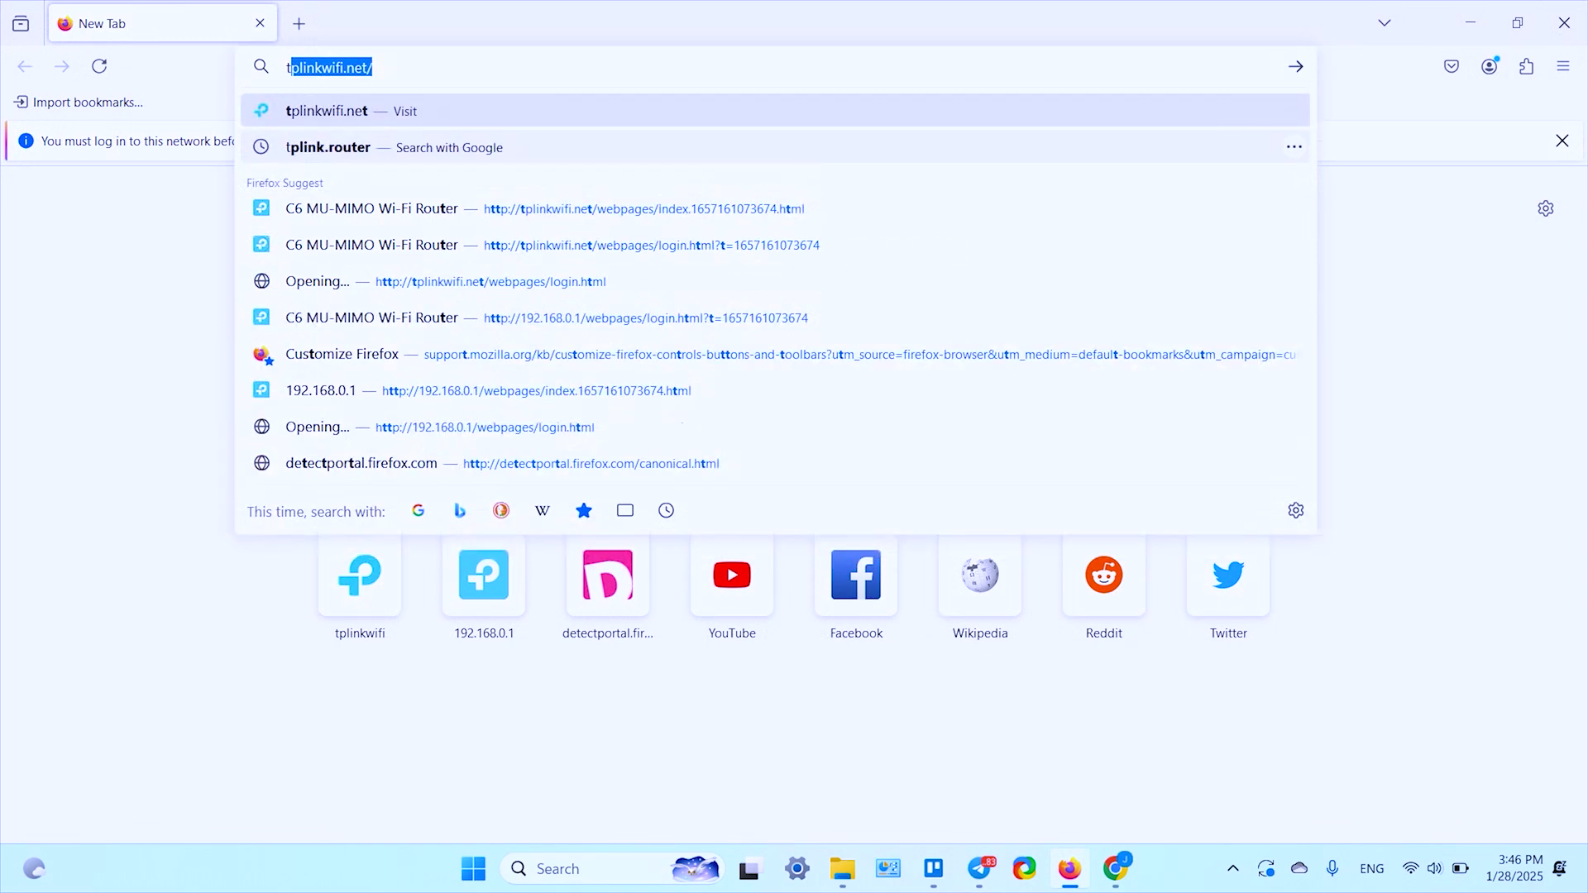
{"action": "key", "text": "Right"}
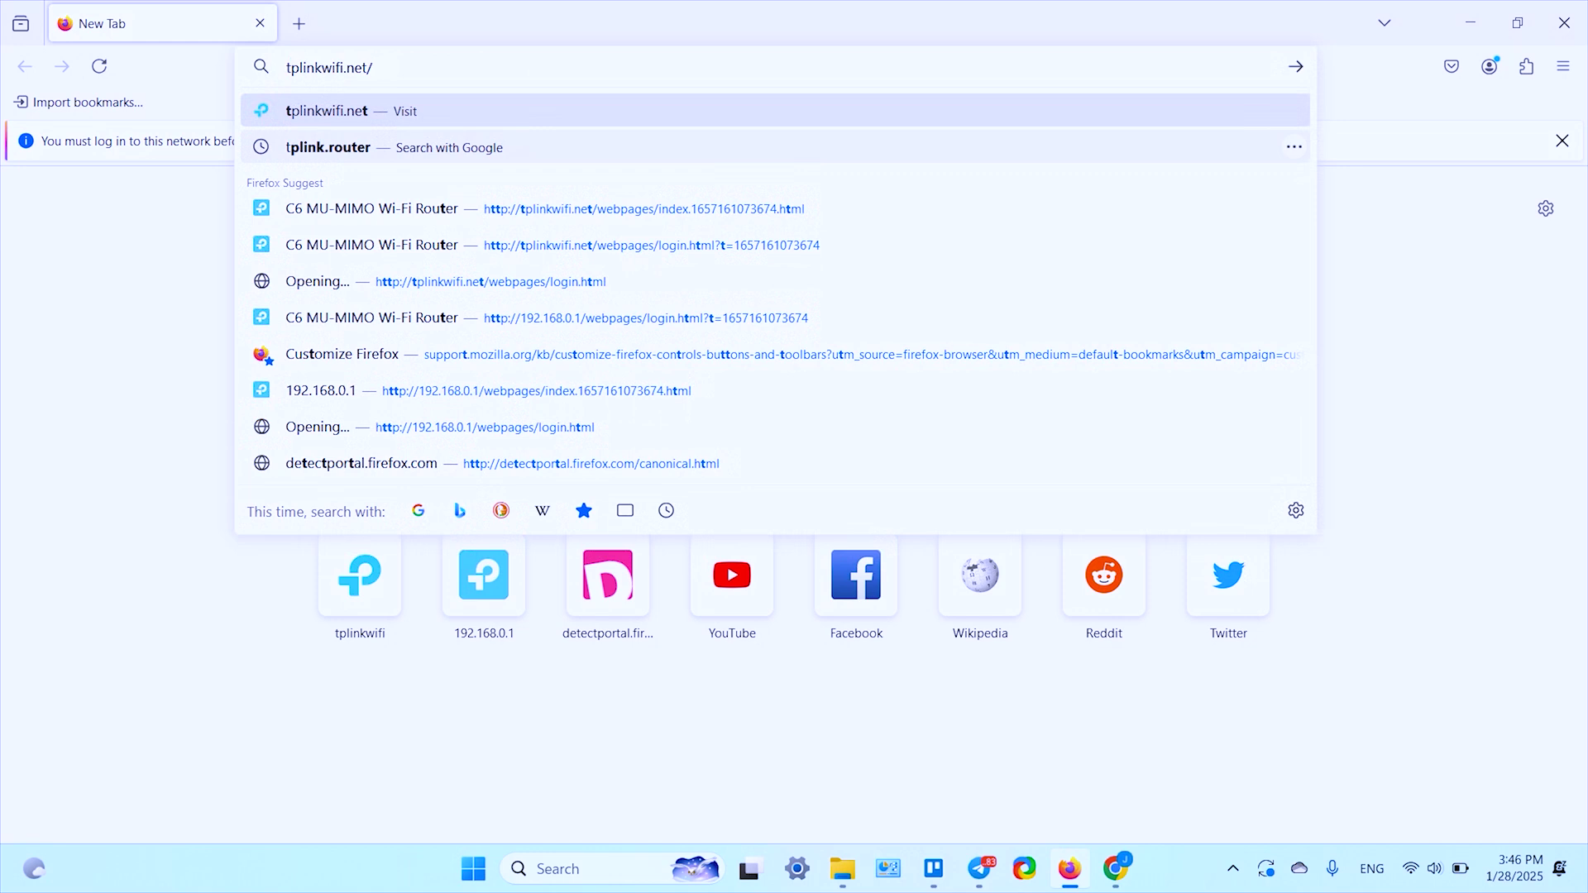
{"action": "key", "text": "BackSpace"}
{"action": "key", "text": "Return"}
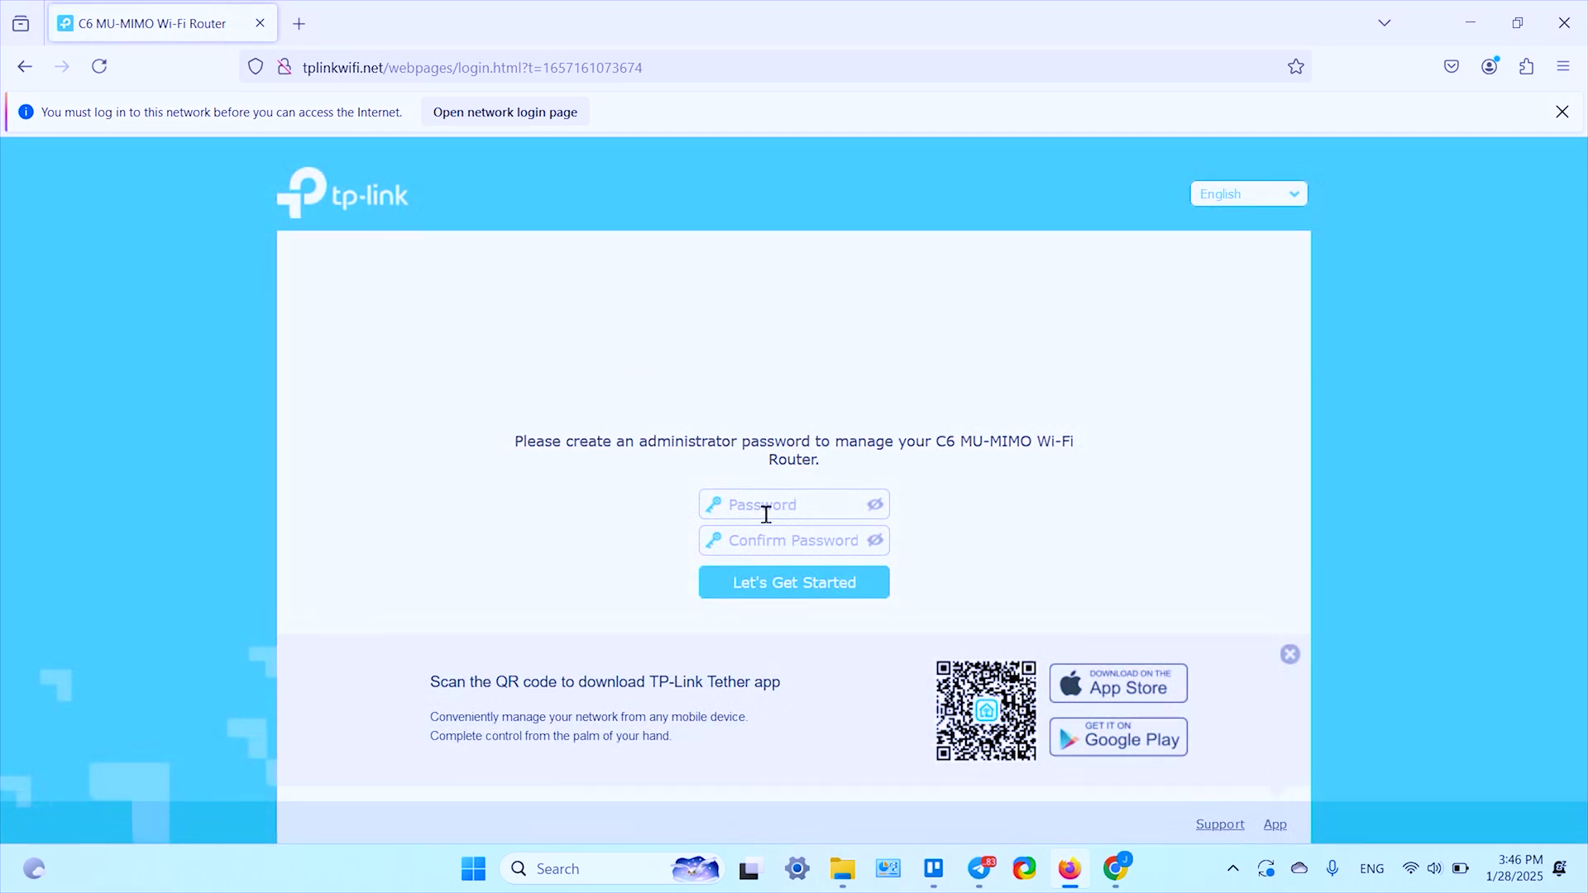
Step: Create and confirm a new administrator password for the router
{"action": "left_click", "coordinate": [768, 511]}
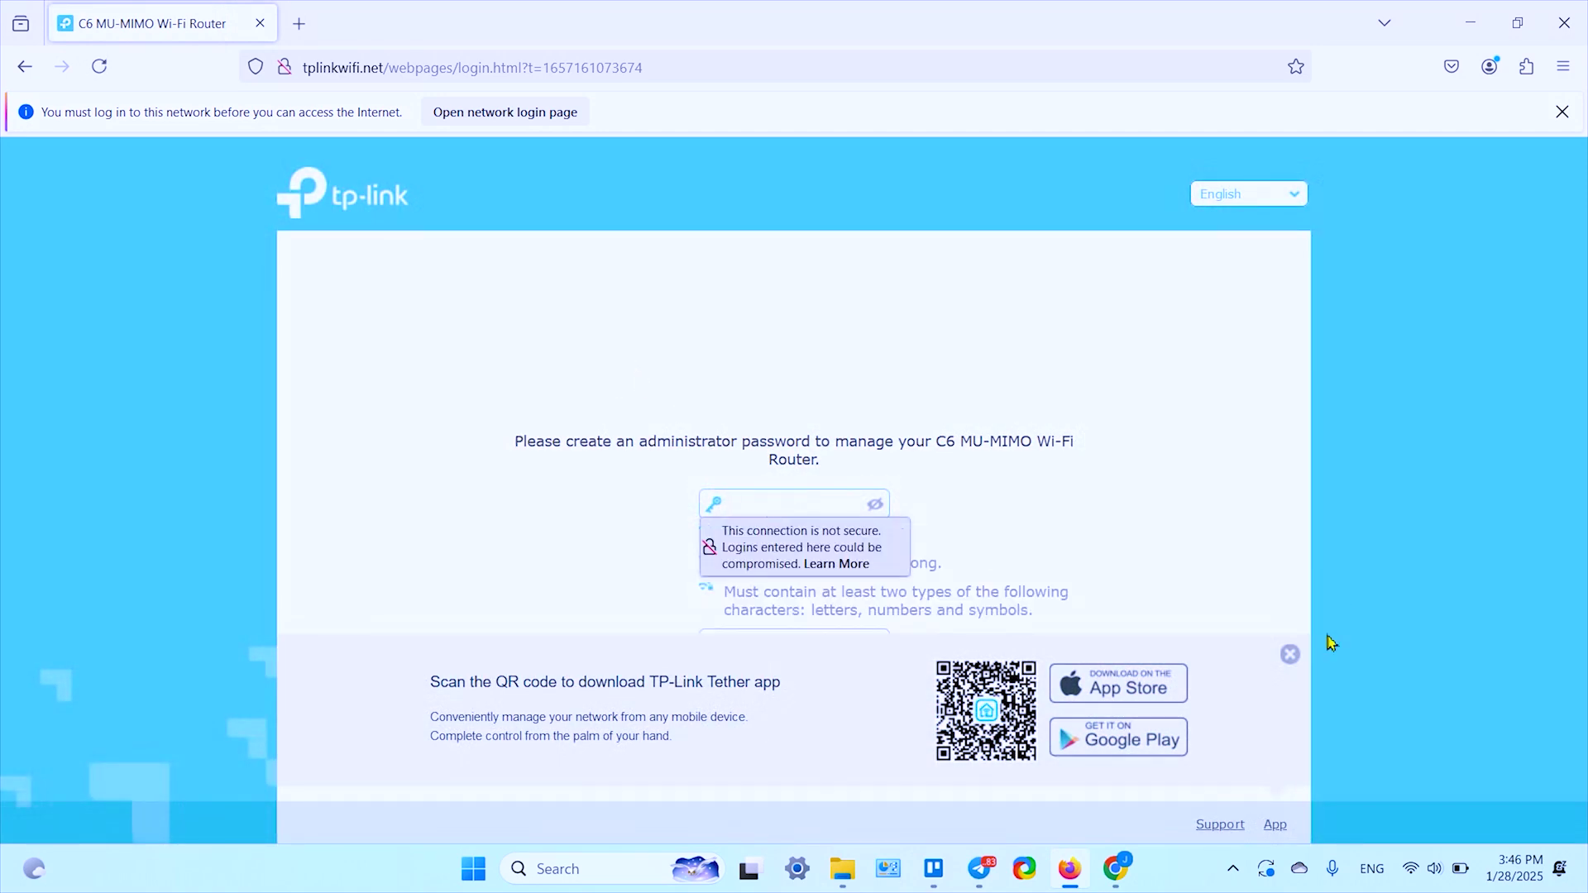
{"action": "left_click", "coordinate": [1290, 654]}
{"action": "left_click", "coordinate": [817, 512]}
{"action": "type", "text": "admin1"}
{"action": "left_click", "coordinate": [742, 652]}
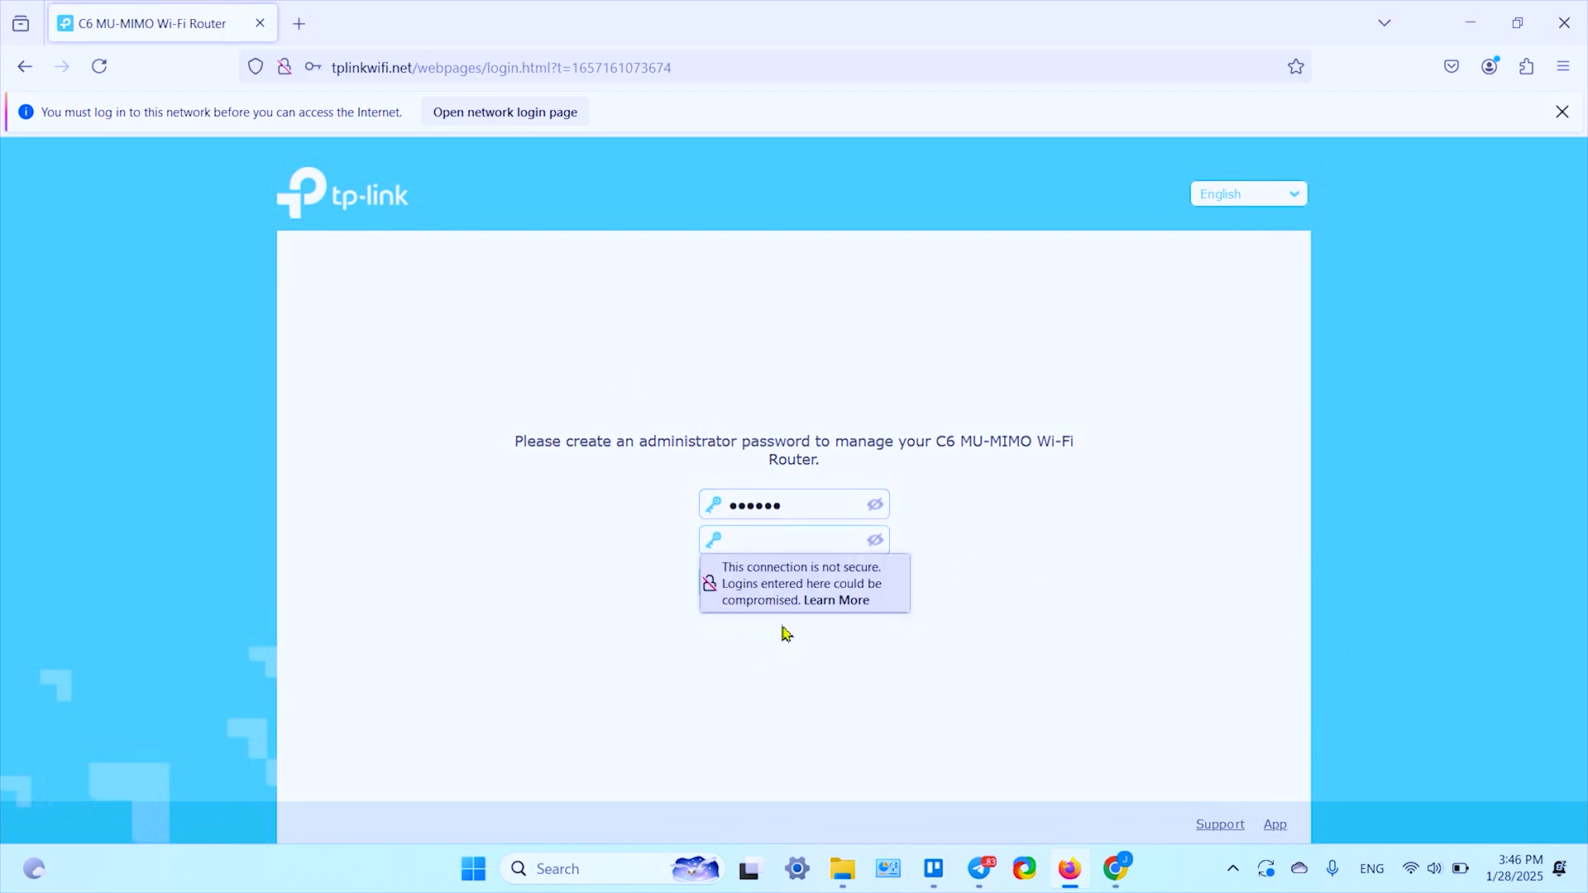
{"action": "type", "text": "admin1"}
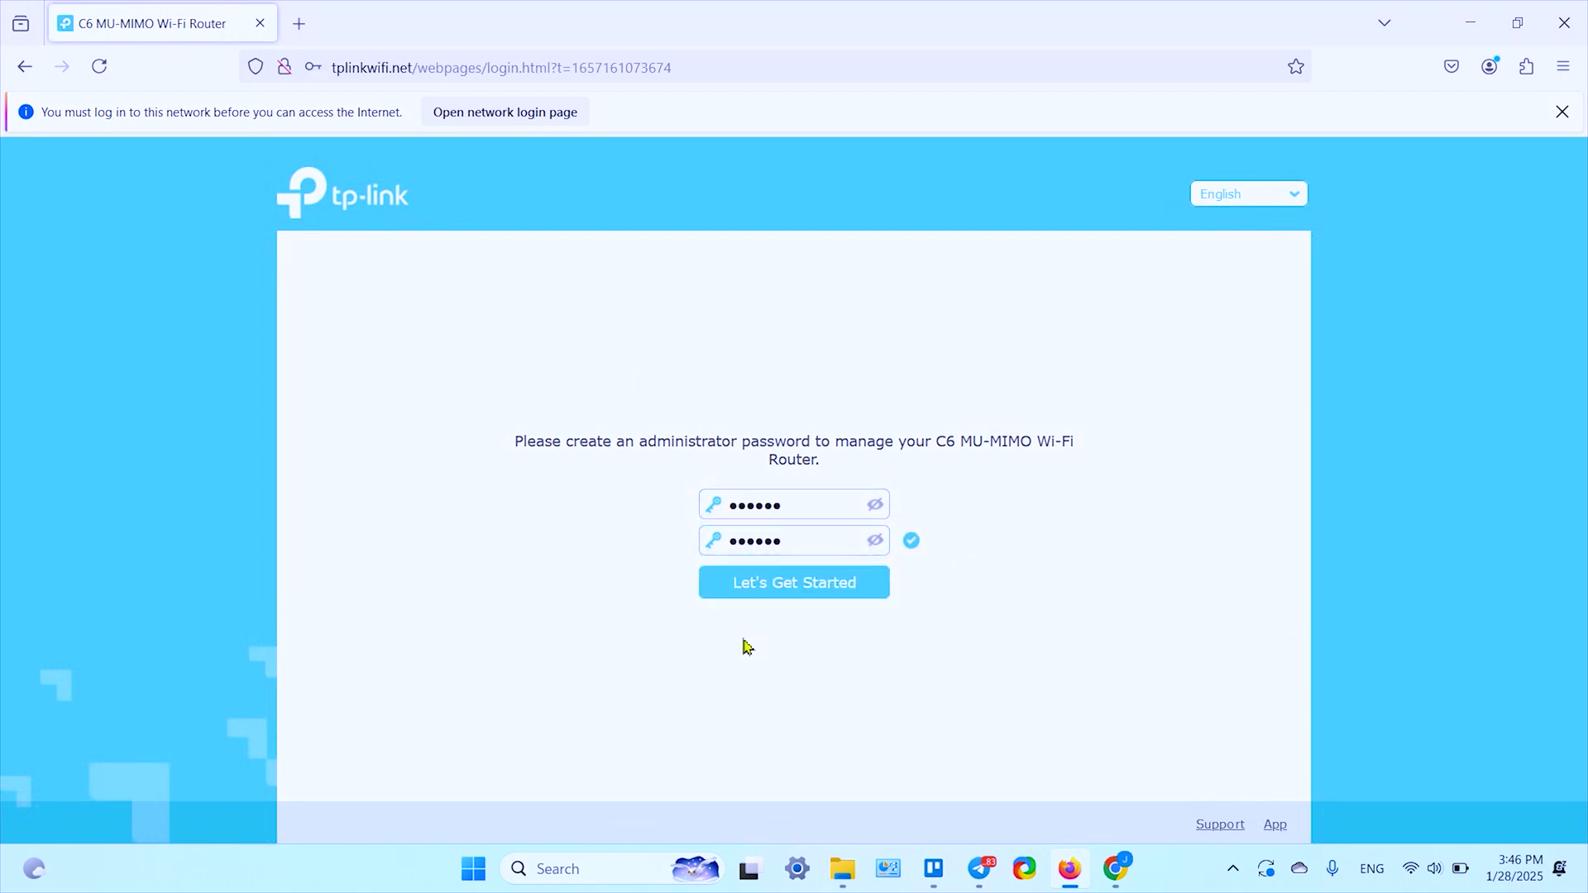
{"action": "left_click", "coordinate": [771, 589]}
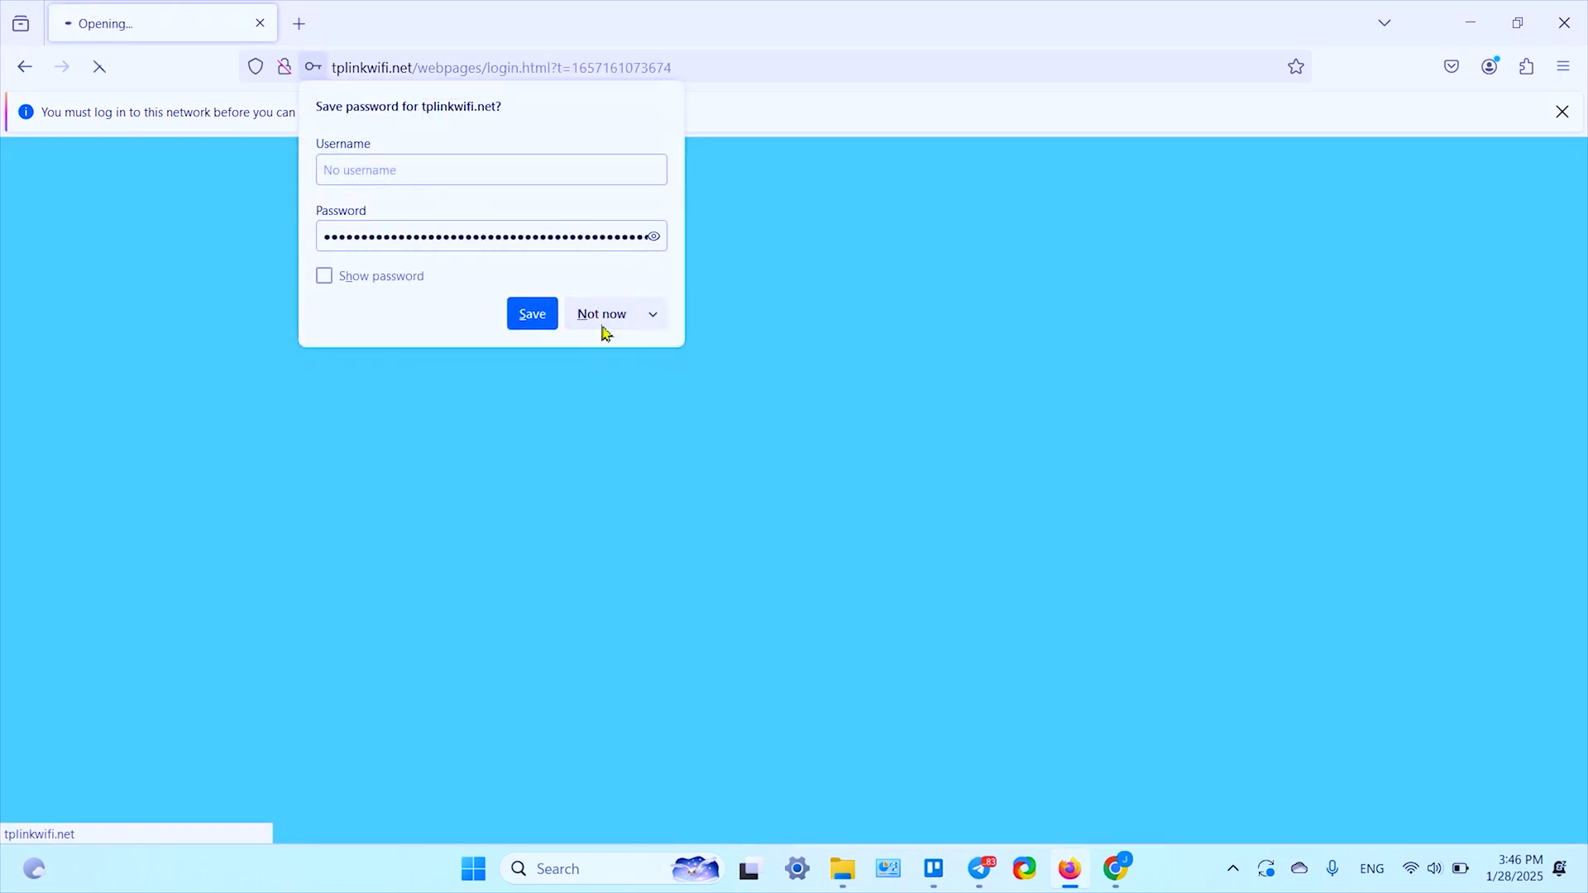
Step: Log in with the new administrator password without letting the browser save it
{"action": "left_click", "coordinate": [599, 321]}
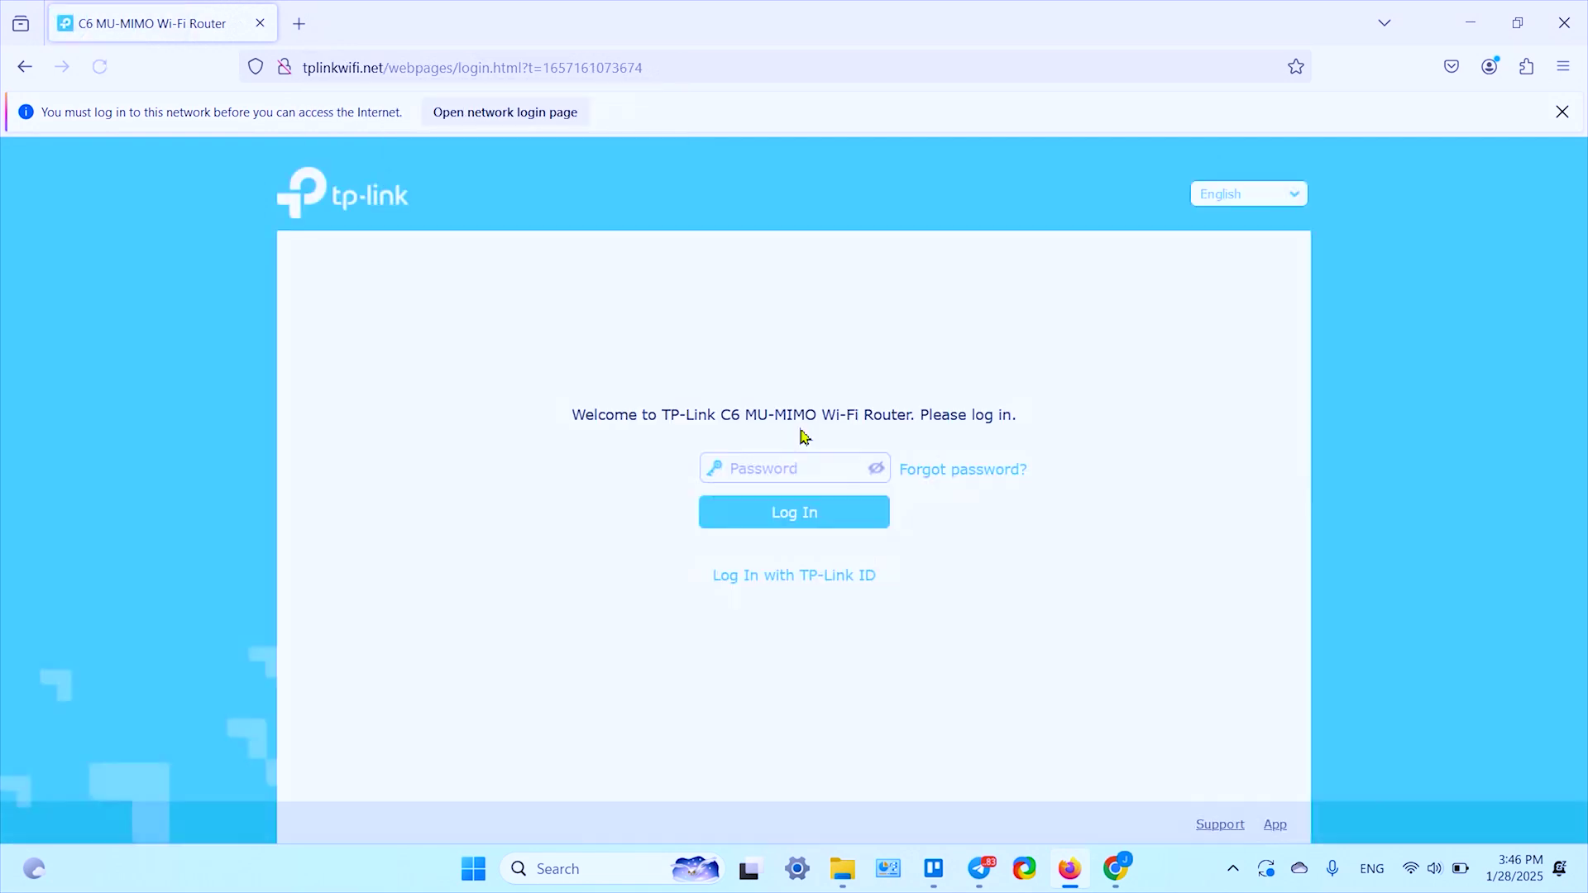
{"action": "left_click", "coordinate": [791, 470]}
{"action": "type", "text": "******"}
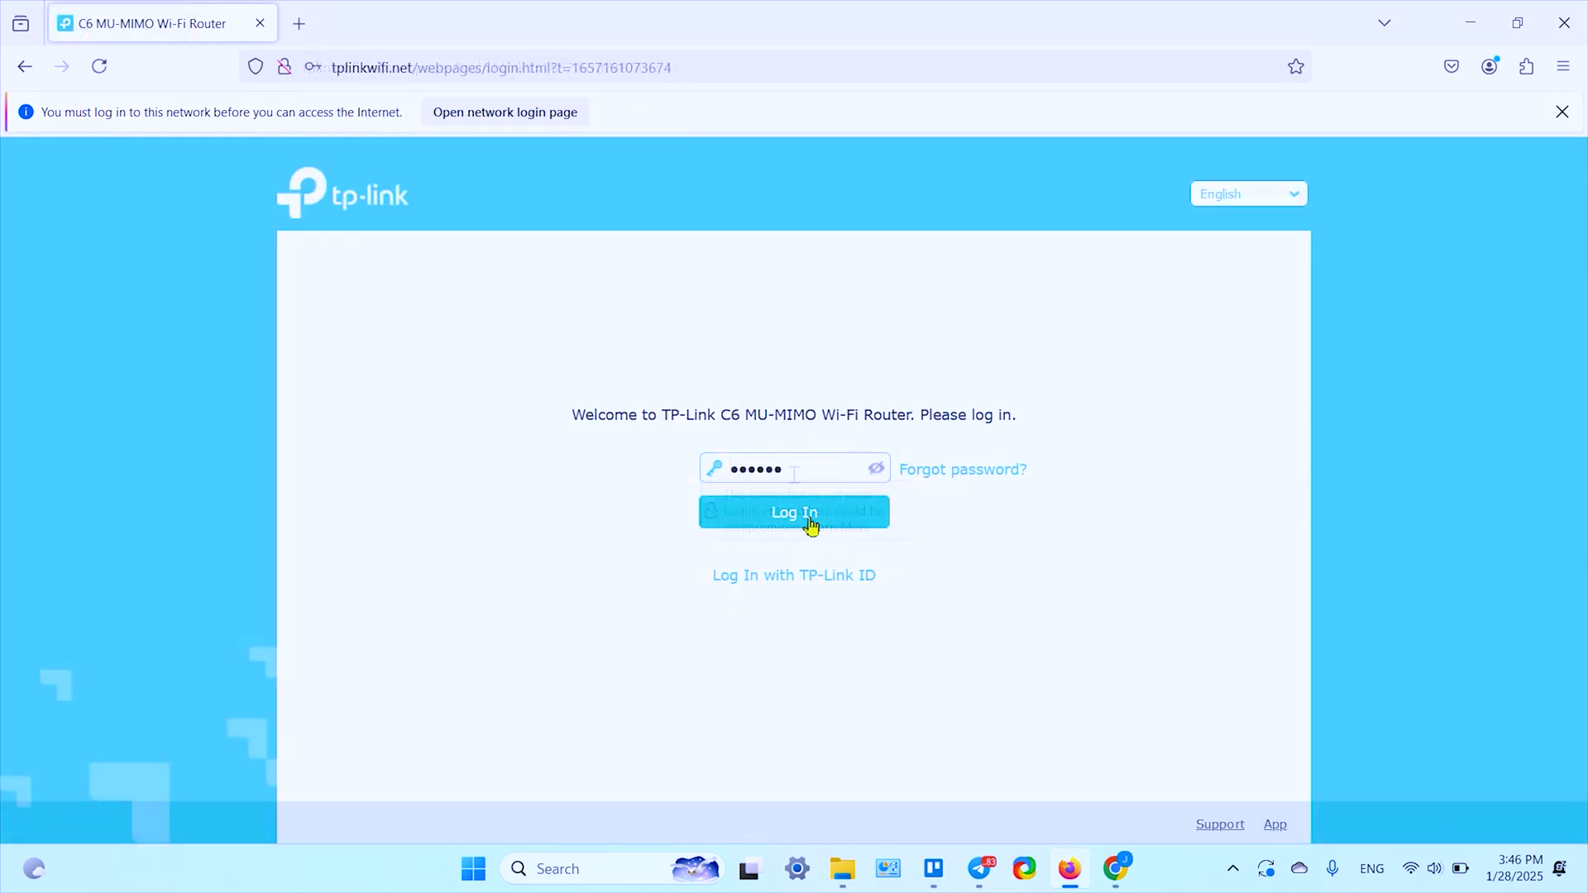
{"action": "left_click", "coordinate": [800, 523]}
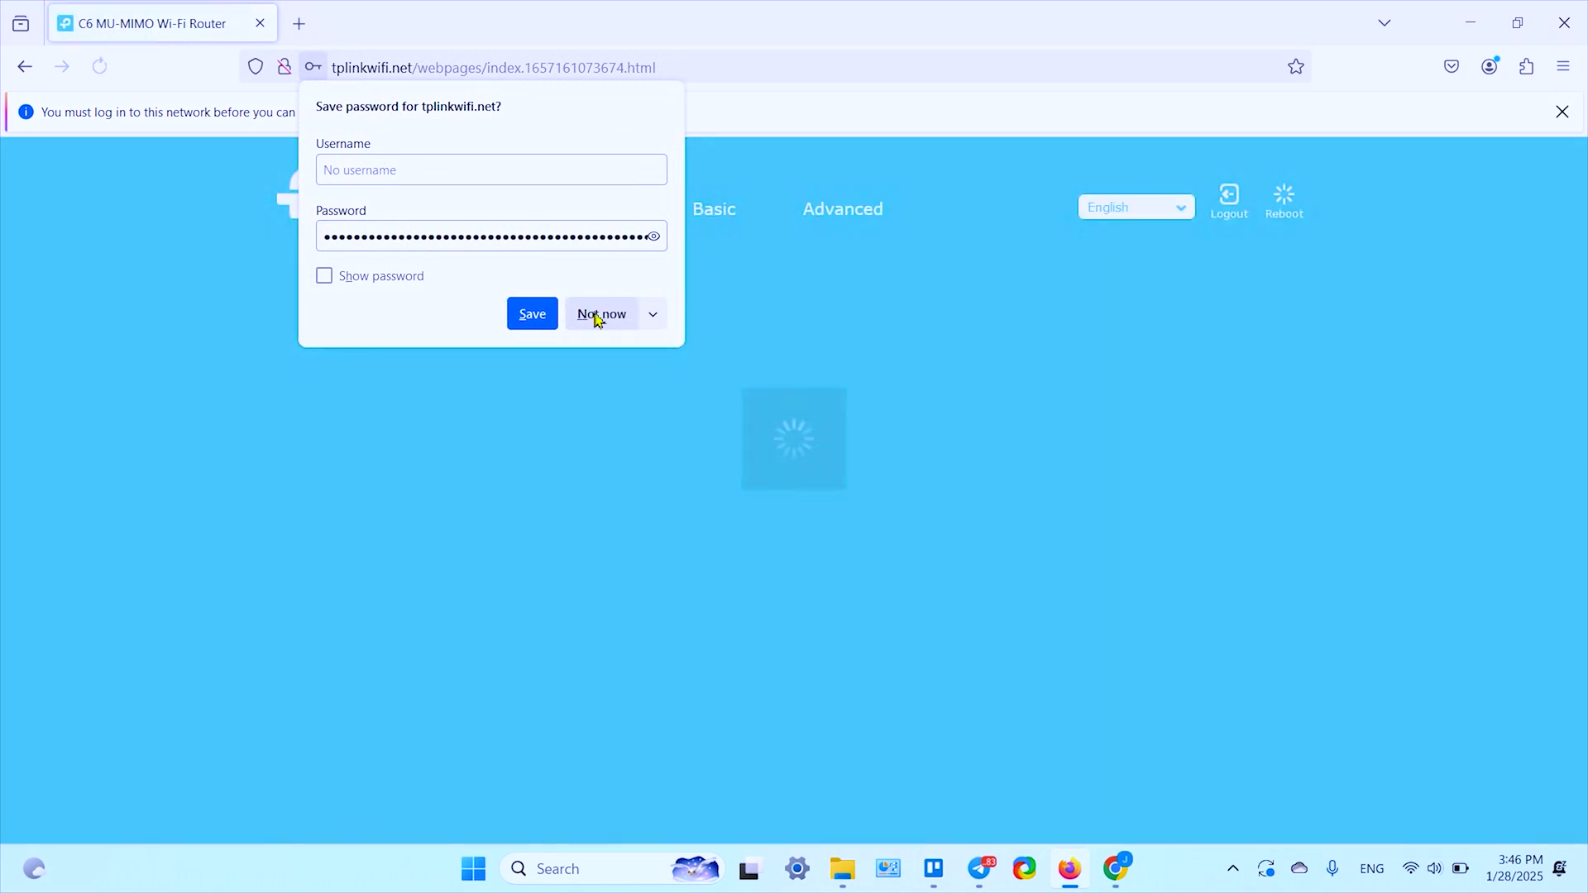
{"action": "left_click", "coordinate": [594, 315]}
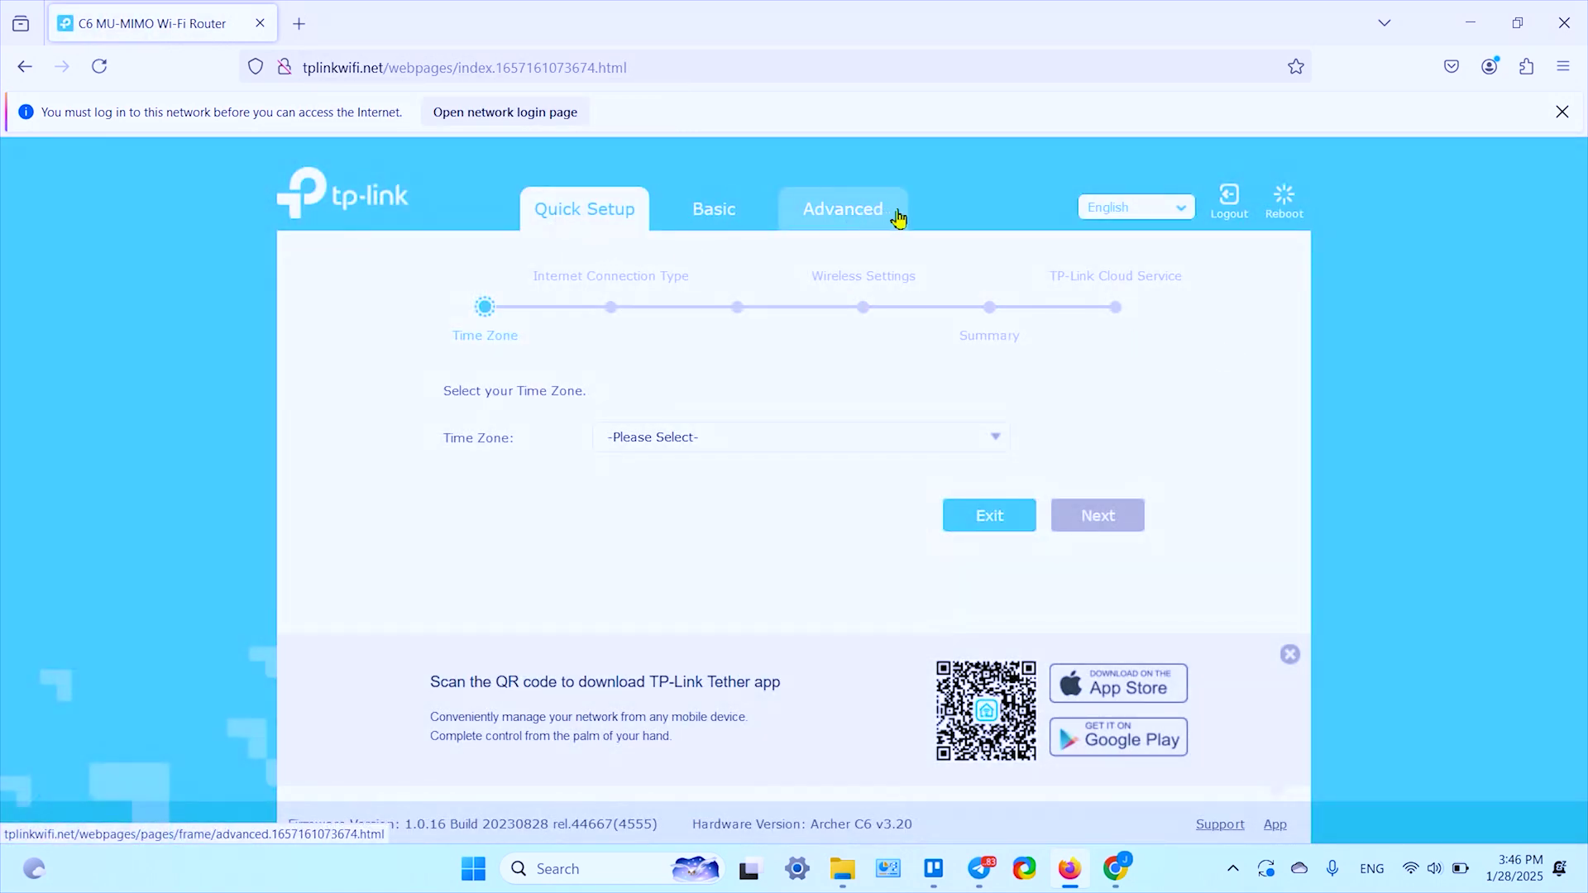
Step: Open Advanced > System Tools > System Parameters and scroll down to the WDS settings
{"action": "left_click", "coordinate": [867, 223]}
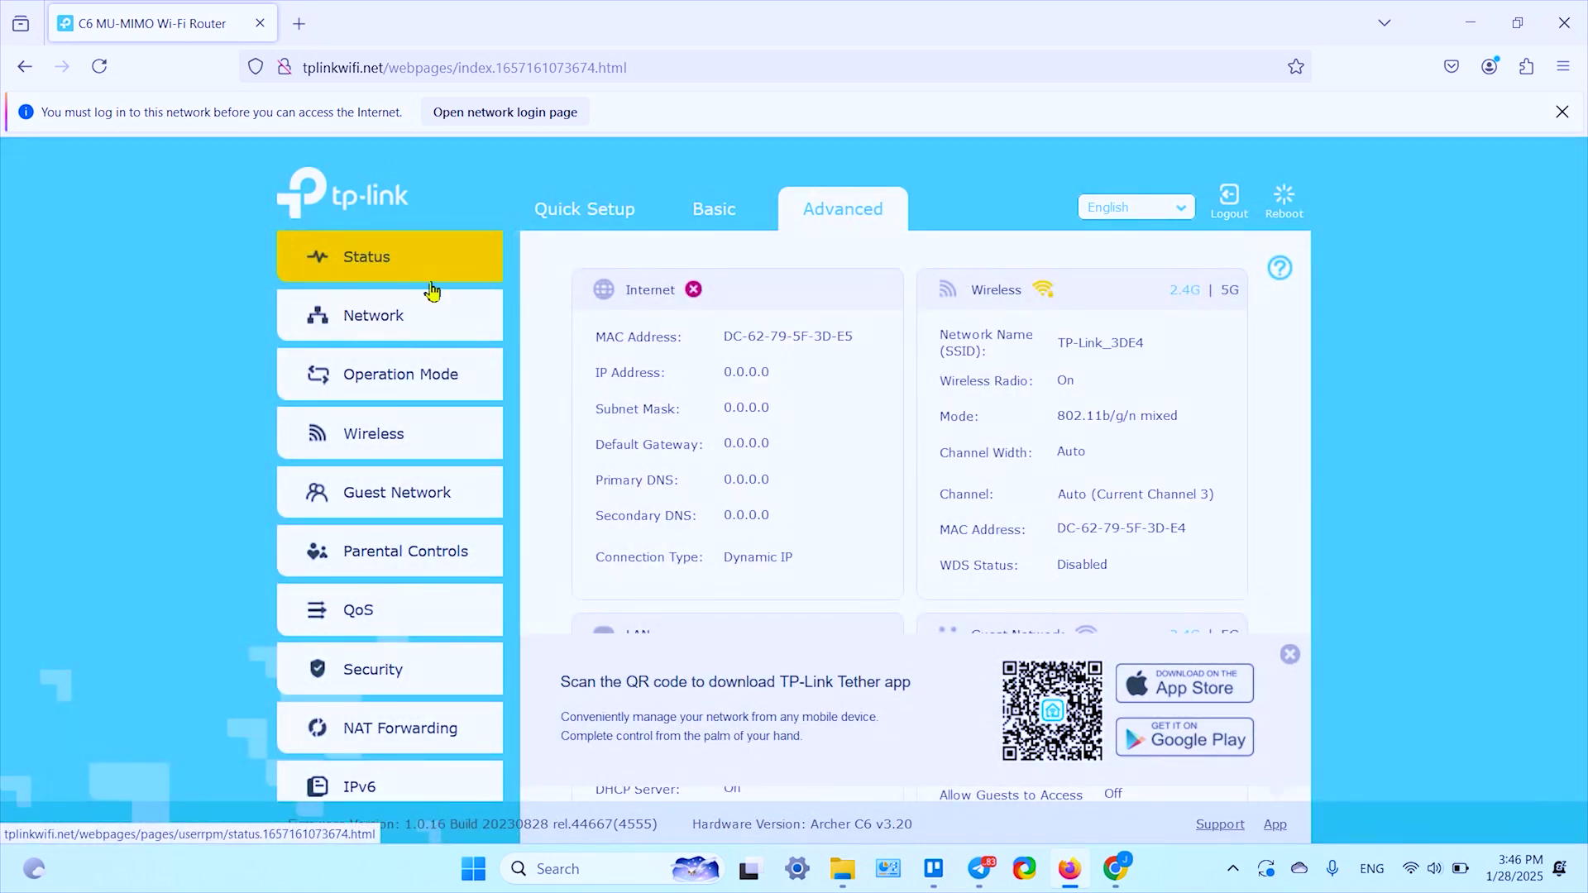
{"action": "scroll", "coordinate": [430, 291], "scroll_direction": "down", "scroll_amount": 2}
{"action": "scroll", "coordinate": [430, 291], "scroll_direction": "down", "scroll_amount": 2}
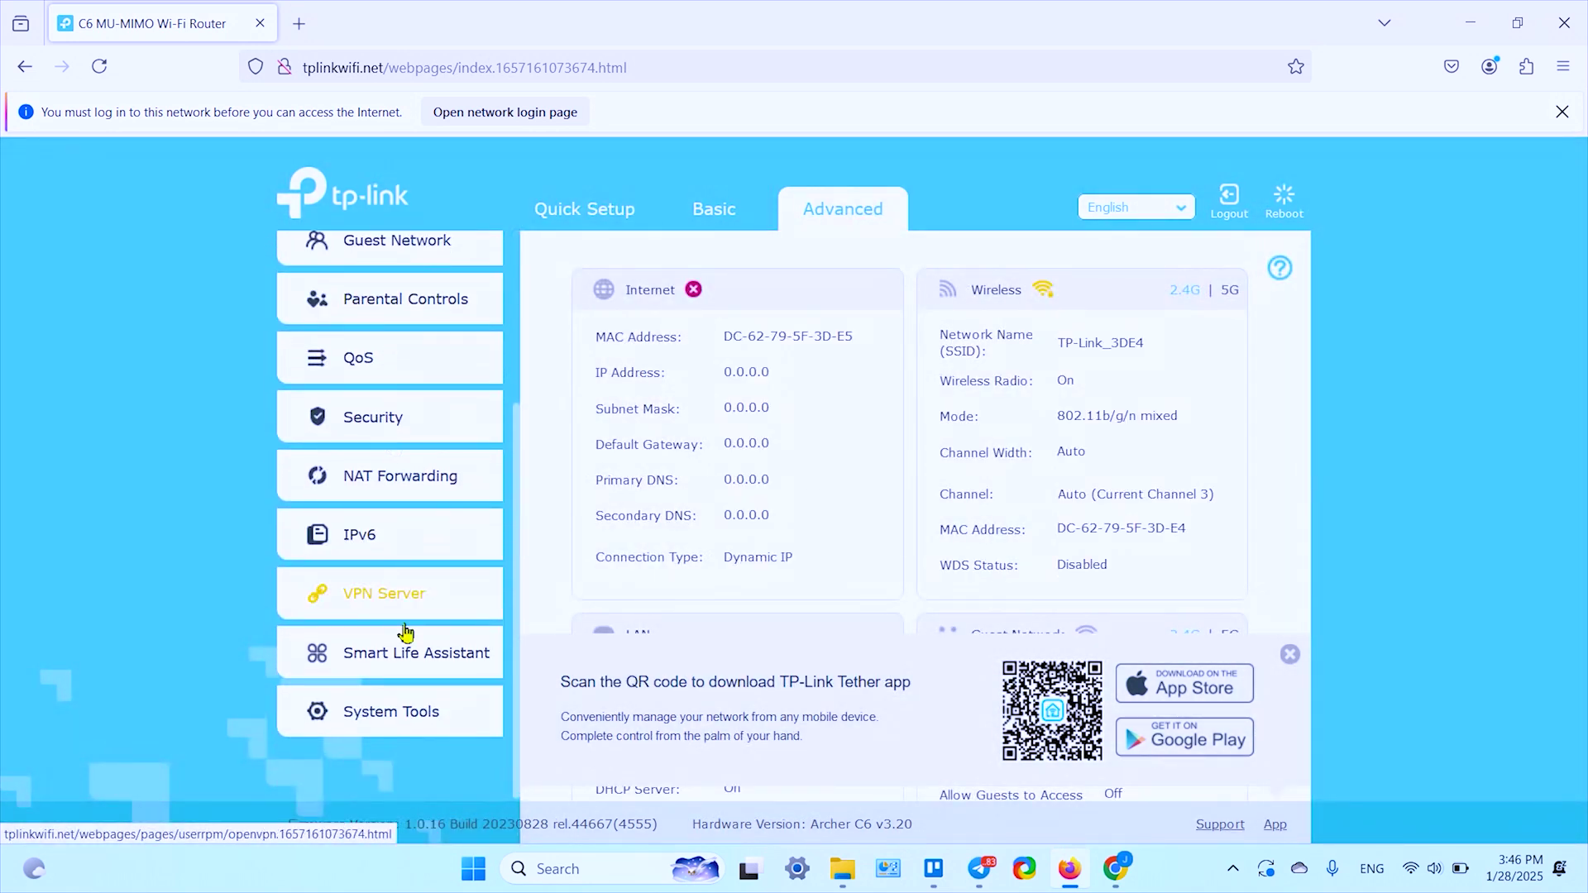
{"action": "left_click", "coordinate": [411, 729]}
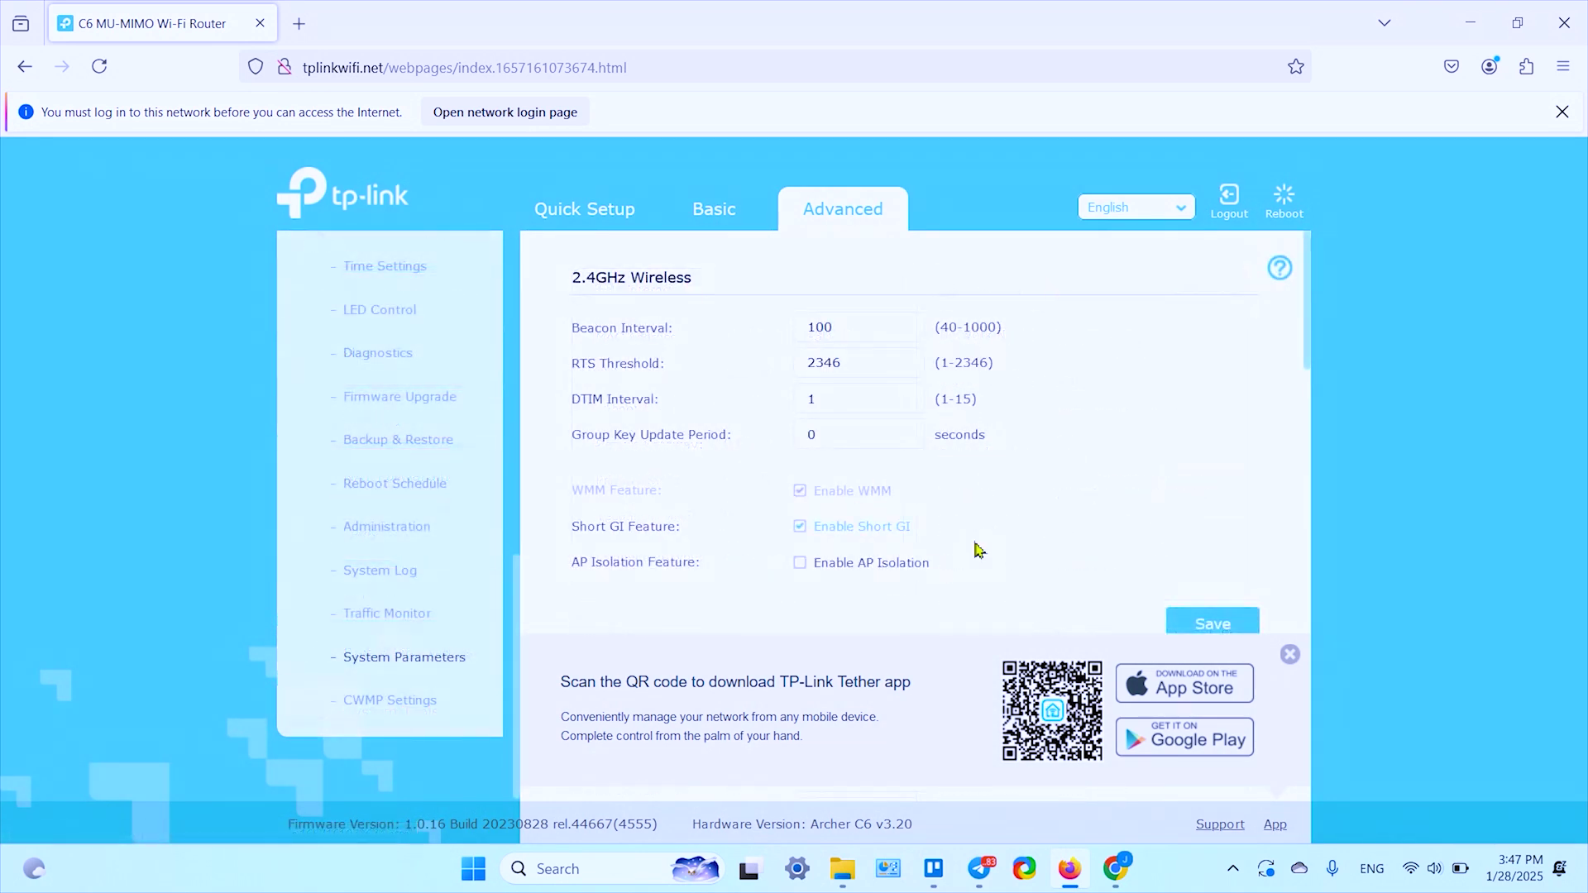
{"action": "left_click", "coordinate": [1288, 659]}
{"action": "scroll", "coordinate": [1118, 528], "scroll_direction": "down", "scroll_amount": 2}
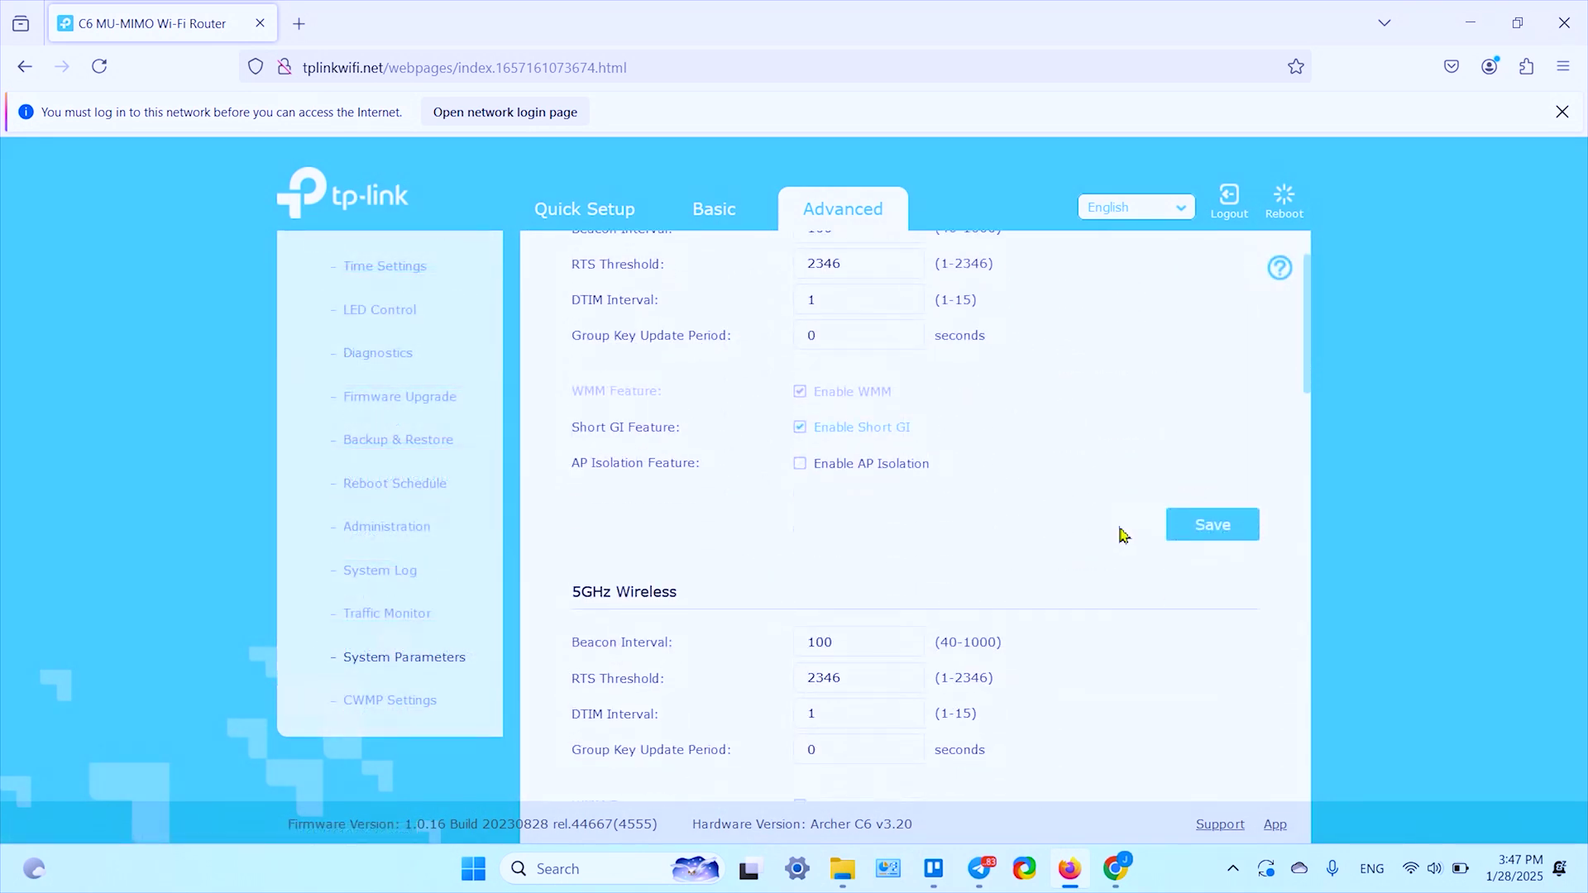
{"action": "scroll", "coordinate": [1116, 533], "scroll_direction": "down", "scroll_amount": 4}
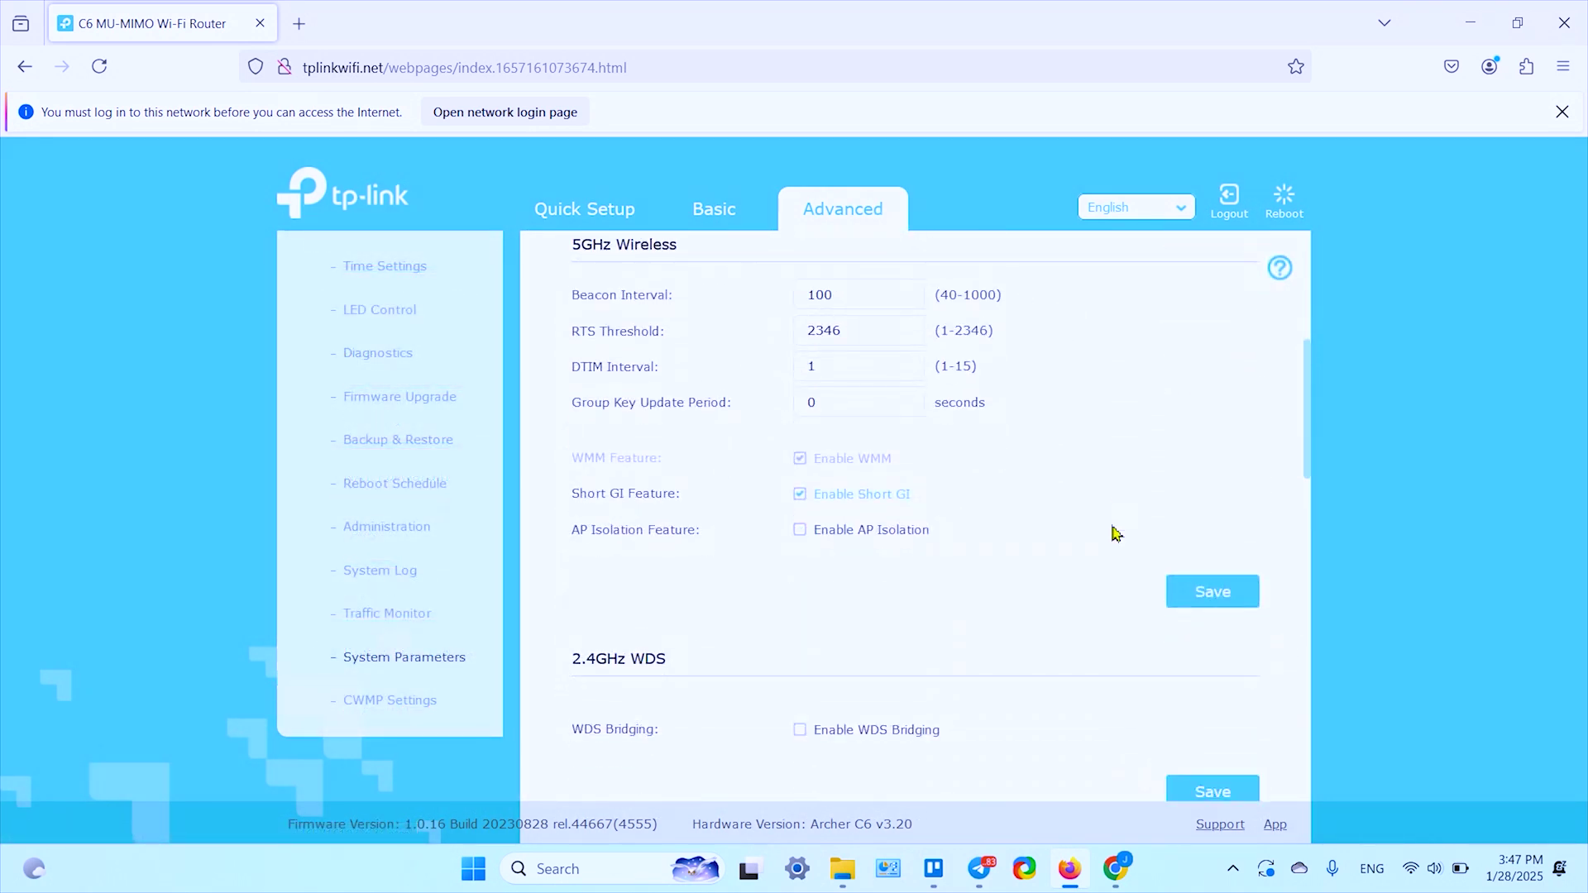
{"action": "scroll", "coordinate": [1116, 534], "scroll_direction": "down", "scroll_amount": 1}
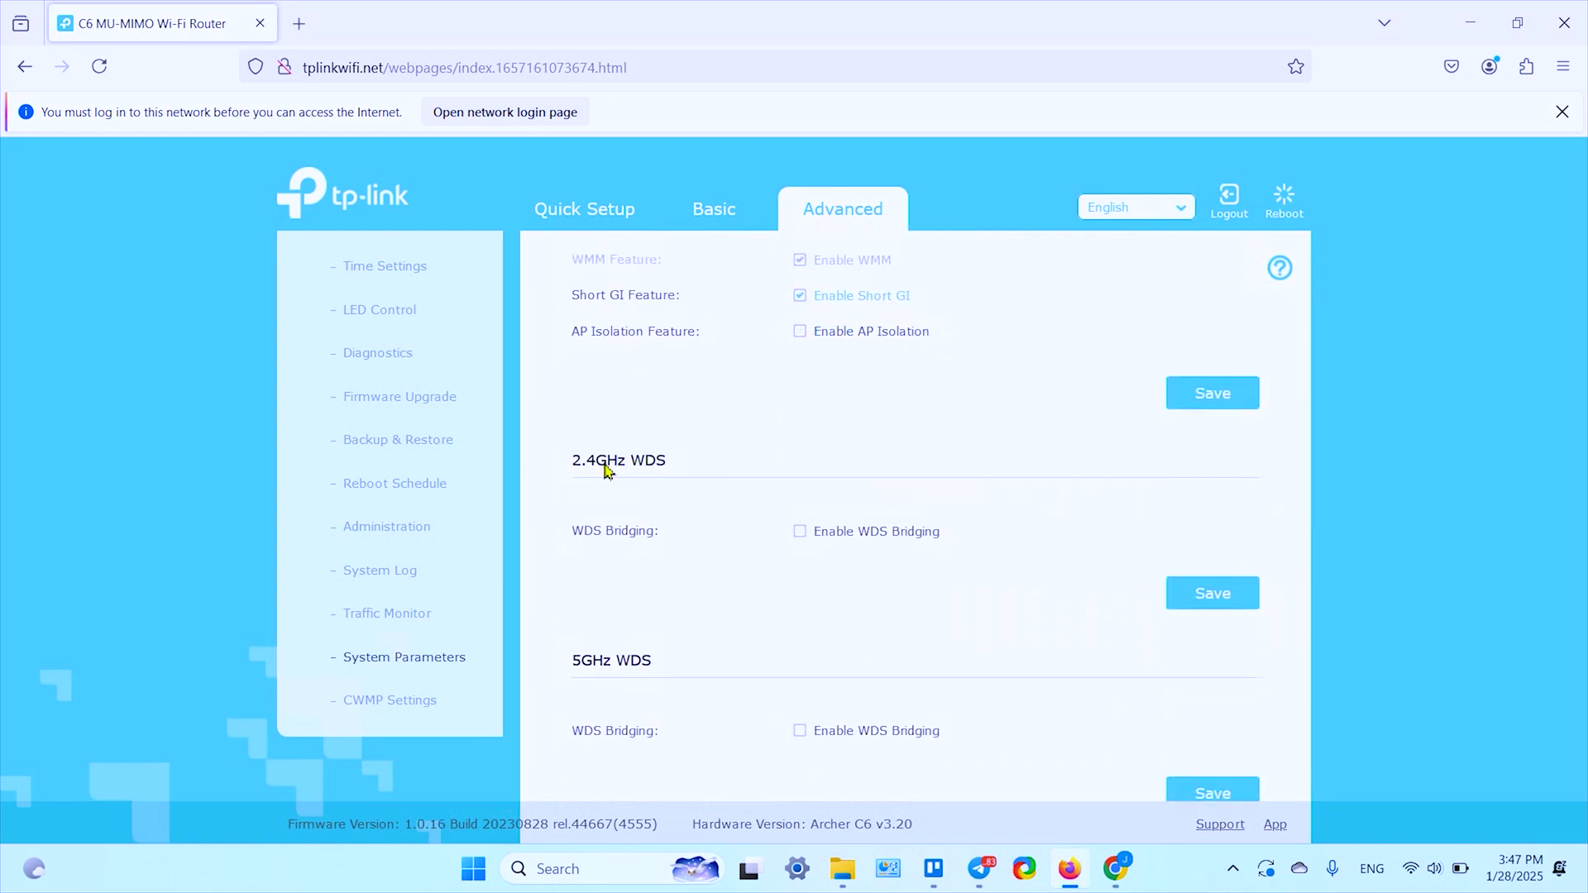
{"action": "scroll", "coordinate": [645, 552], "scroll_direction": "down", "scroll_amount": 2}
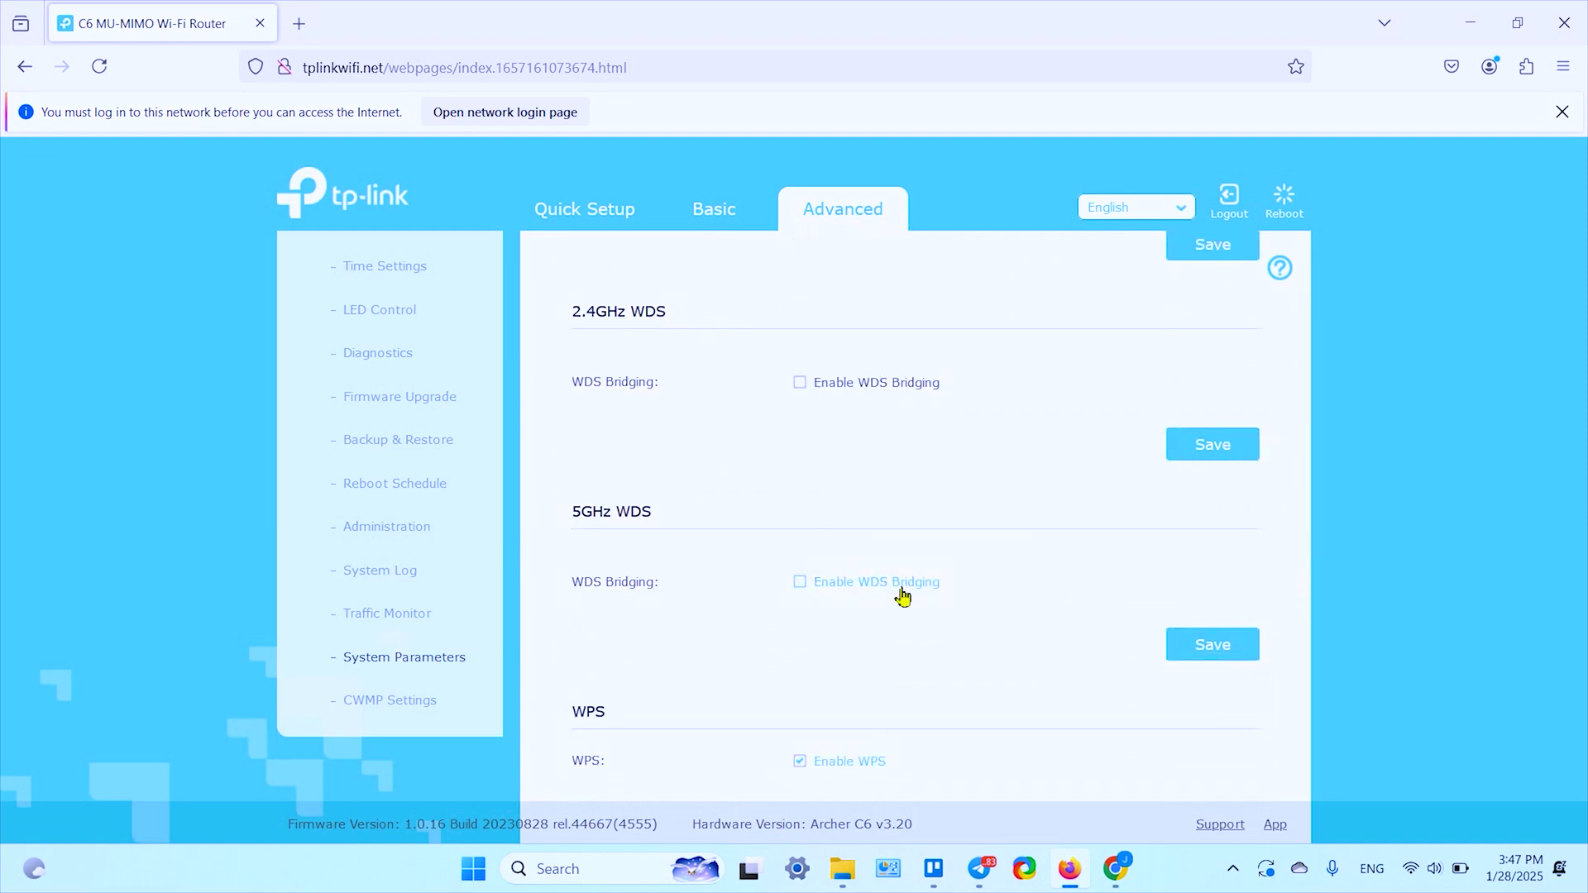
Step: Enable 5GHz WDS bridging to SetupAndSolve with its WPA-PSK/WPA2-PSK password, and save
{"action": "left_click", "coordinate": [799, 582]}
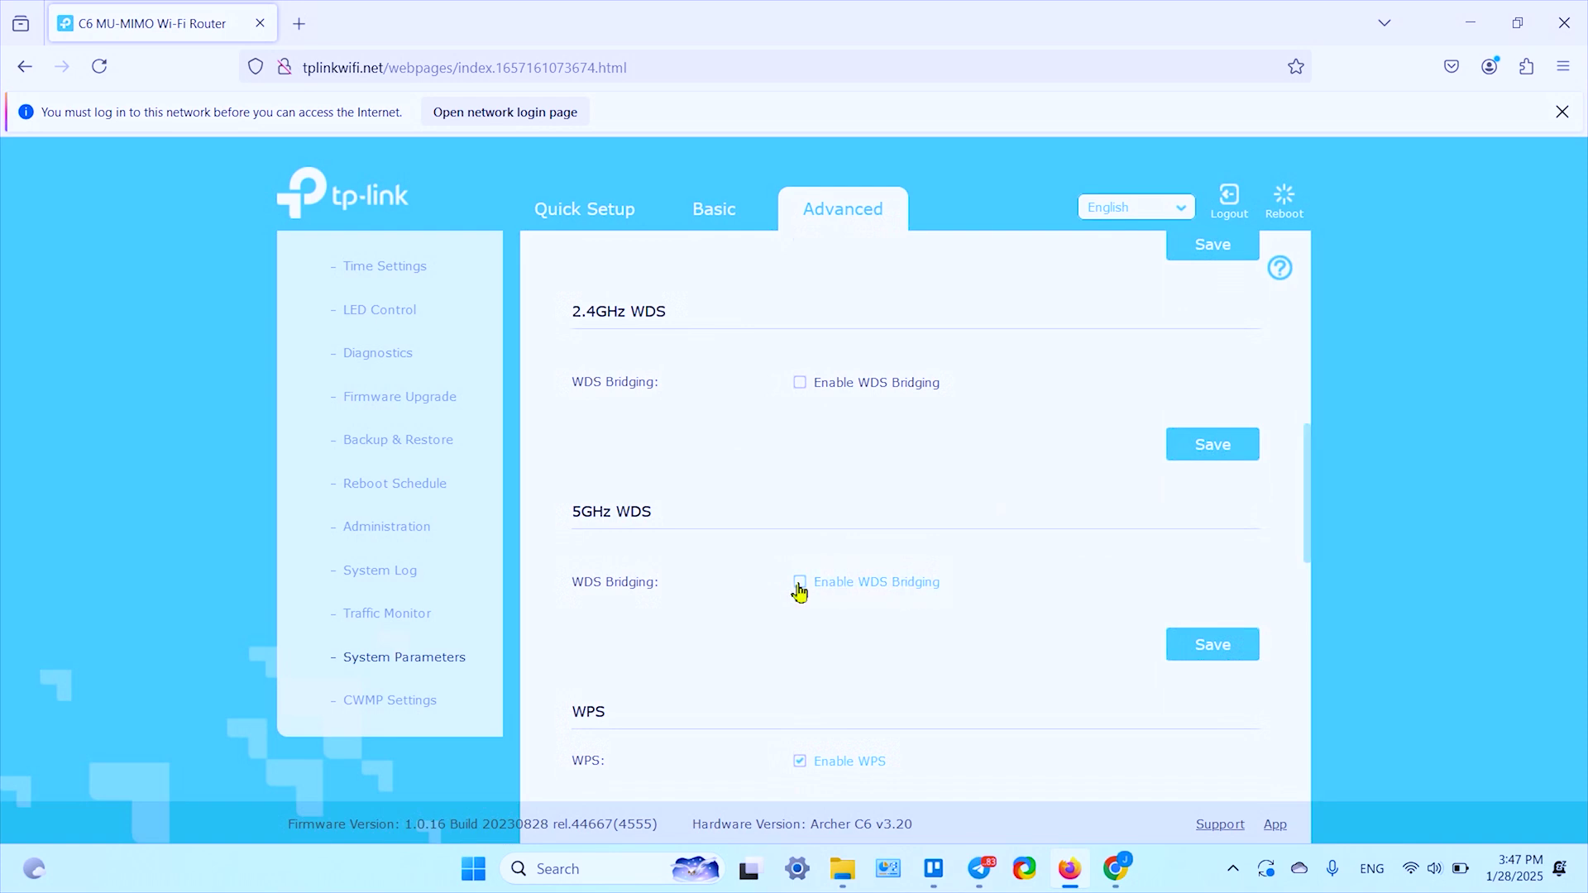
{"action": "scroll", "coordinate": [898, 548], "scroll_direction": "down", "scroll_amount": 1}
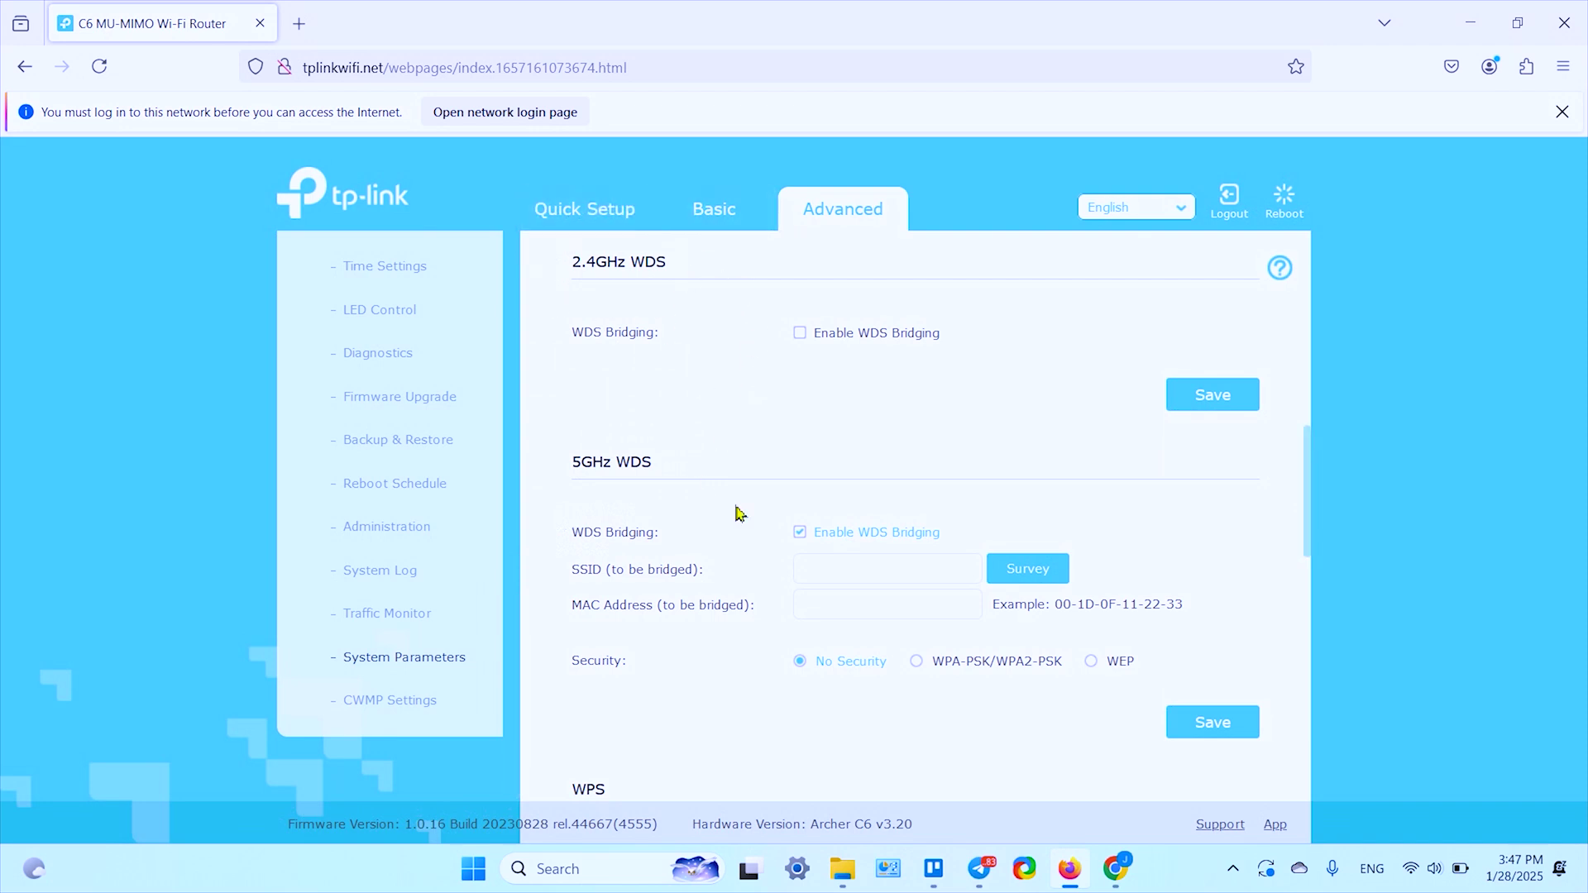
{"action": "left_click", "coordinate": [1038, 579]}
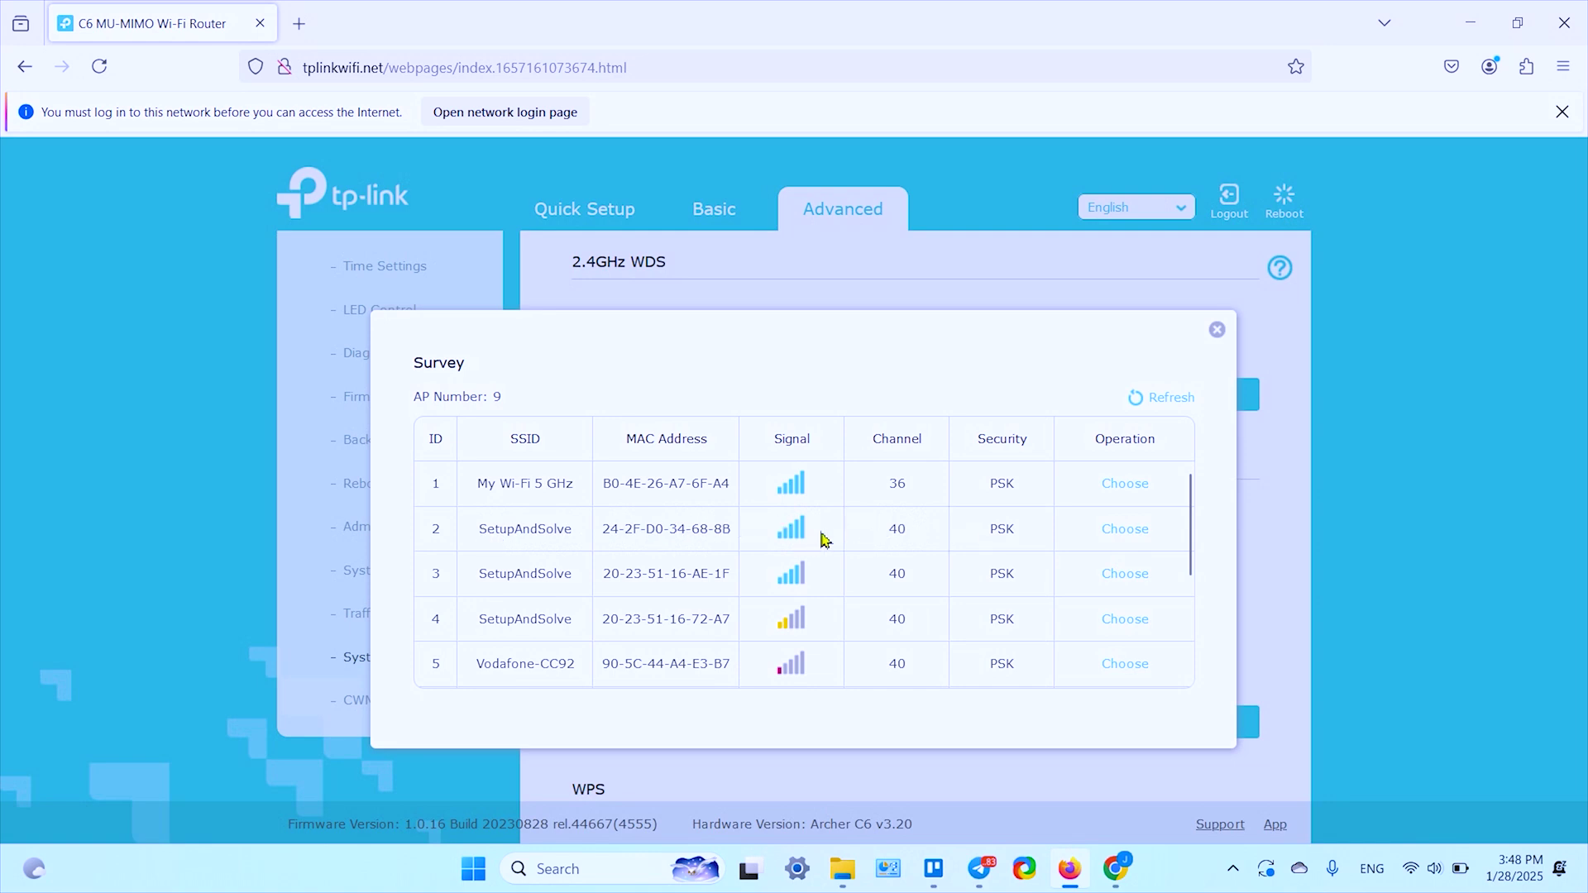
{"action": "left_click", "coordinate": [1140, 537]}
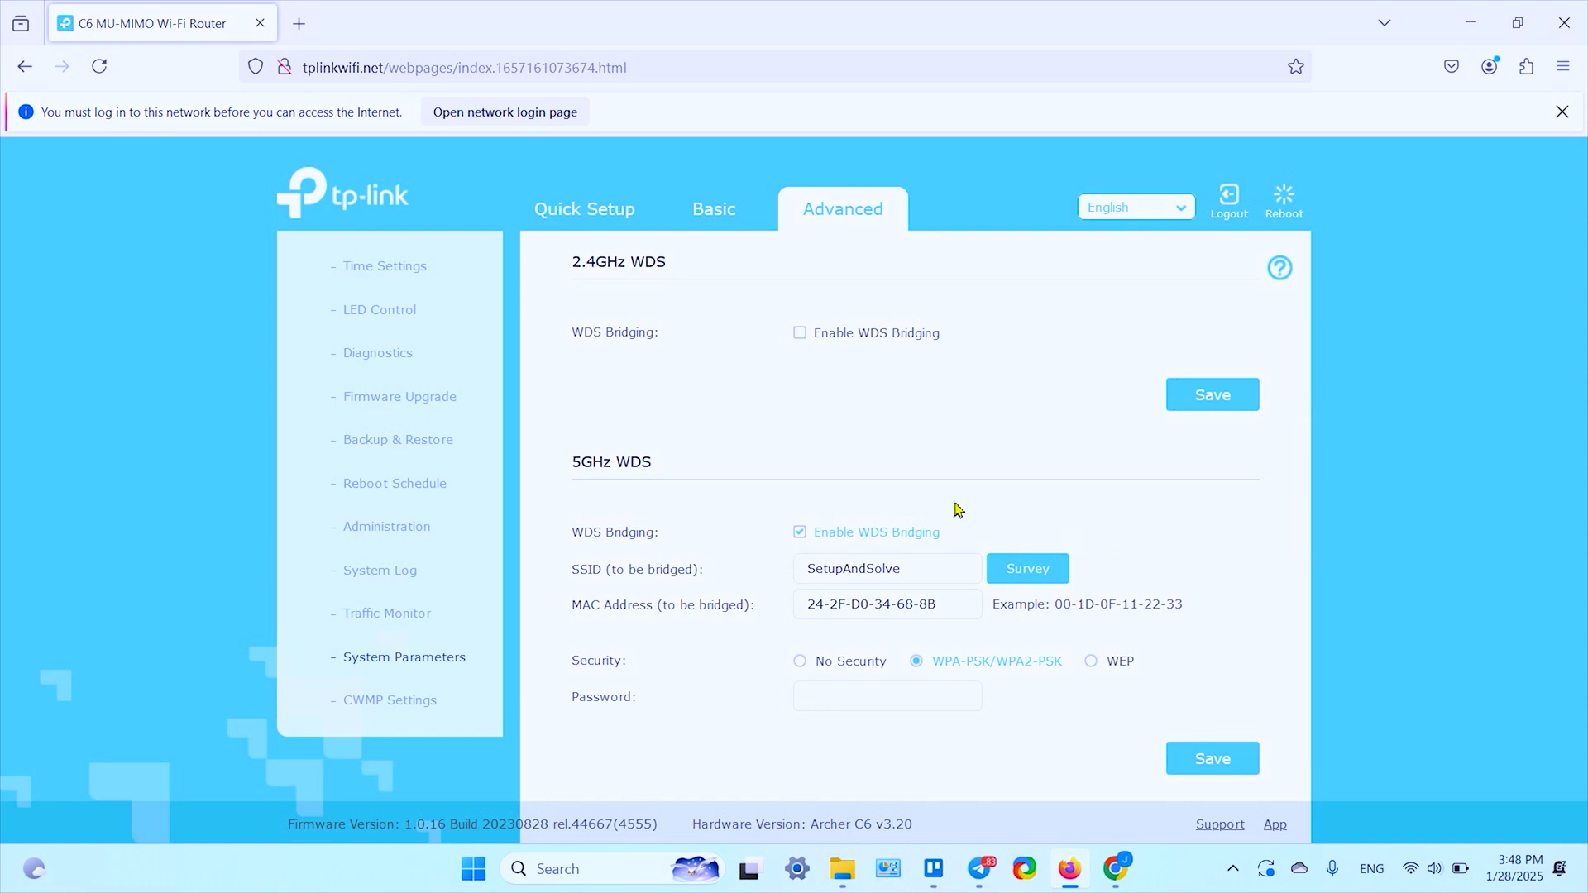
{"action": "left_click", "coordinate": [863, 700]}
{"action": "scroll", "coordinate": [1038, 484], "scroll_direction": "down", "scroll_amount": 2}
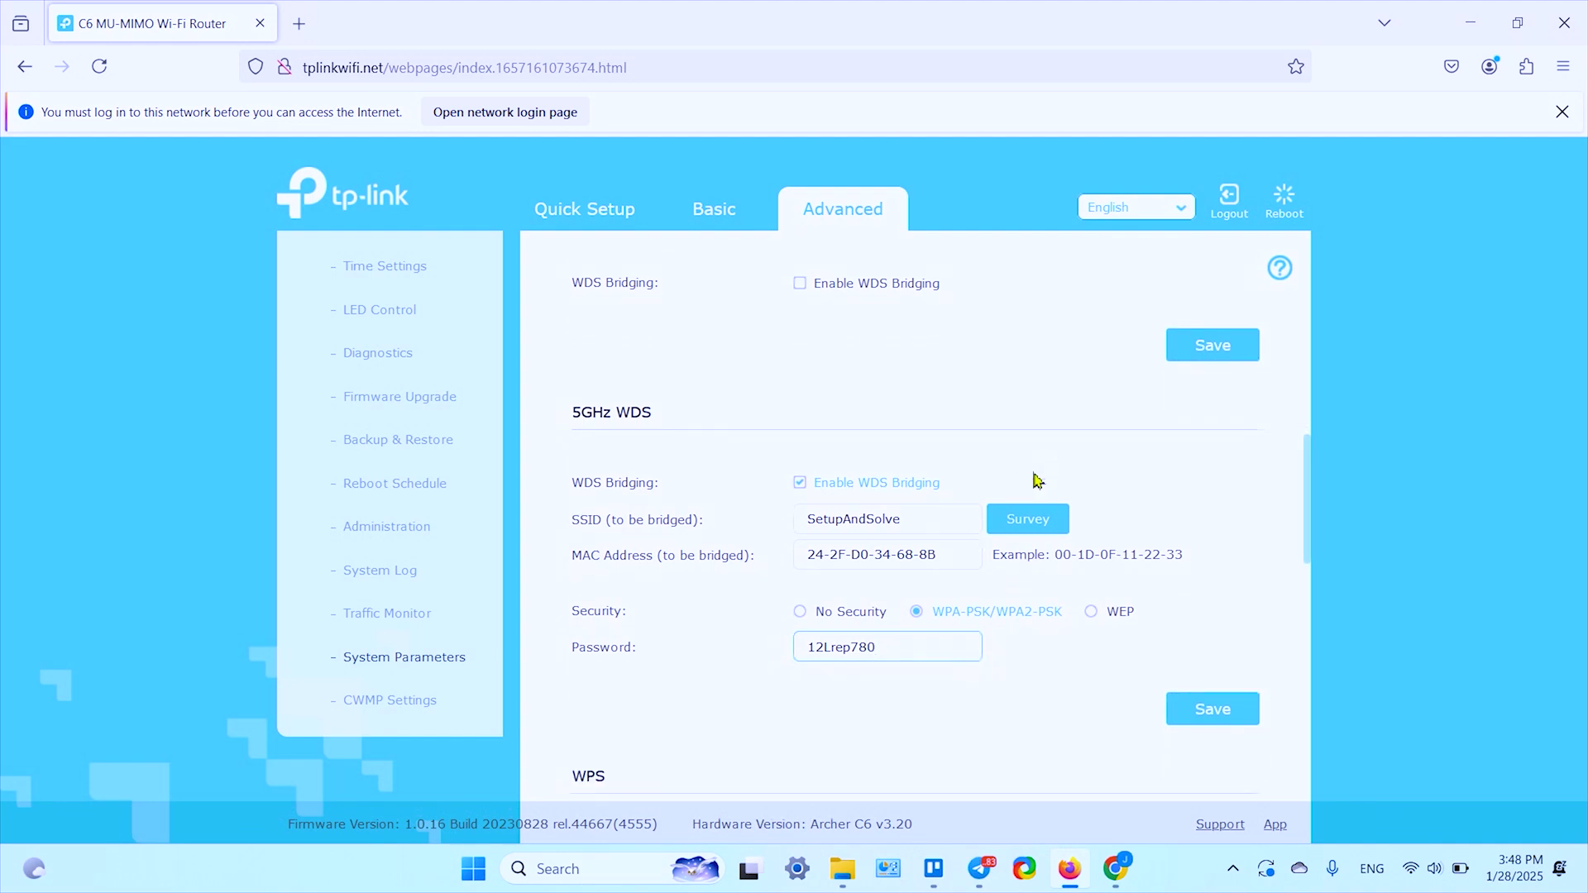
{"action": "left_click", "coordinate": [1191, 612]}
{"action": "scroll", "coordinate": [431, 554], "scroll_direction": "up", "scroll_amount": 10}
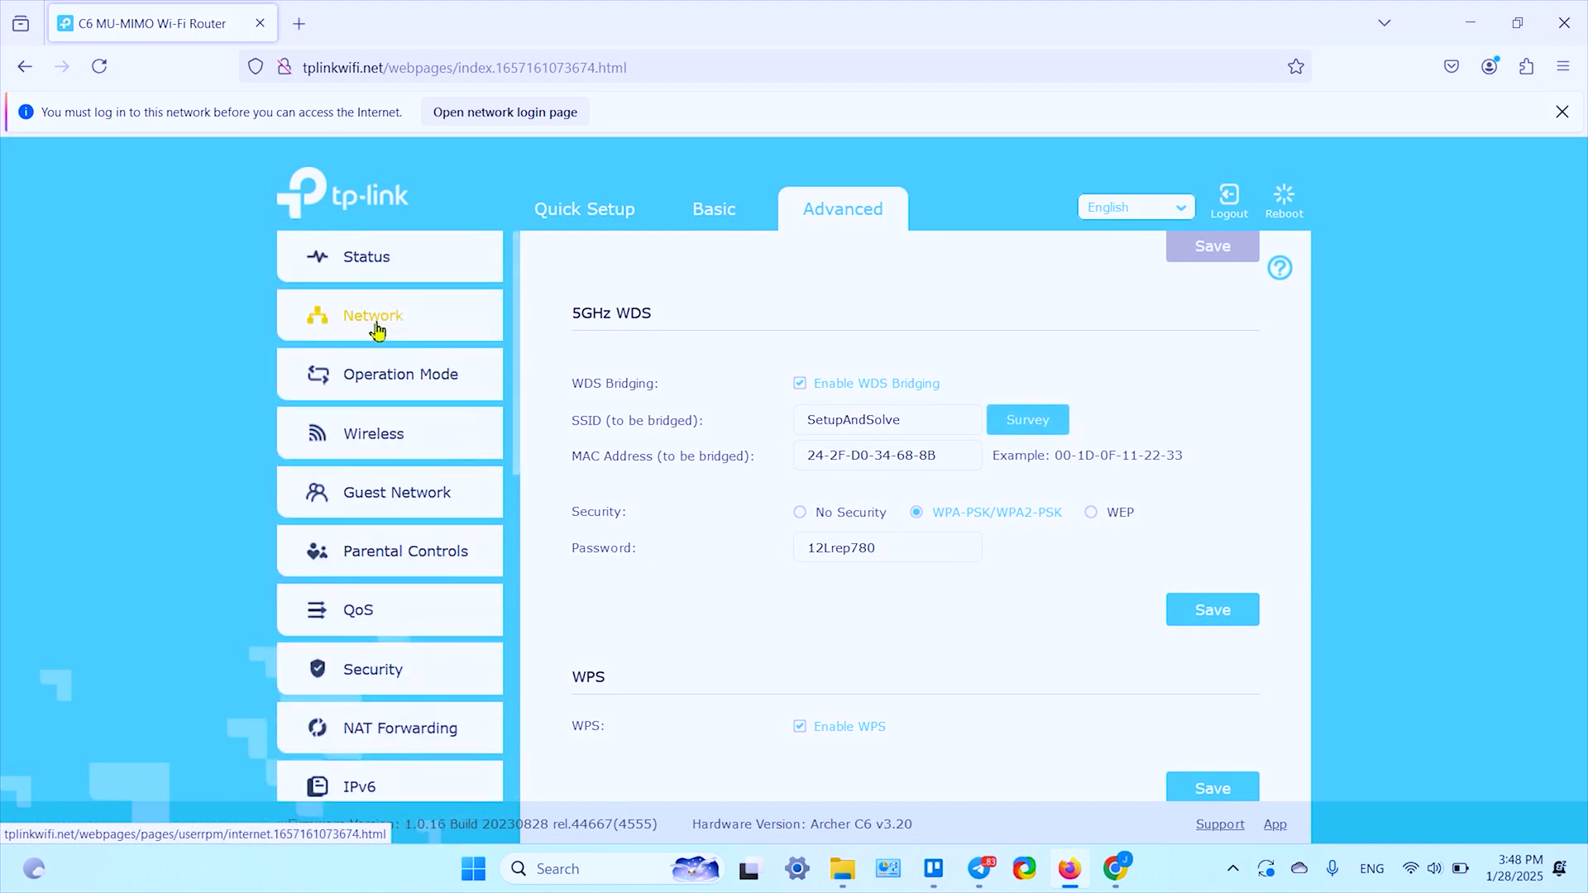
Step: Disable the DHCP server under Network > DHCP Server, then reboot the router
{"action": "left_click", "coordinate": [379, 323]}
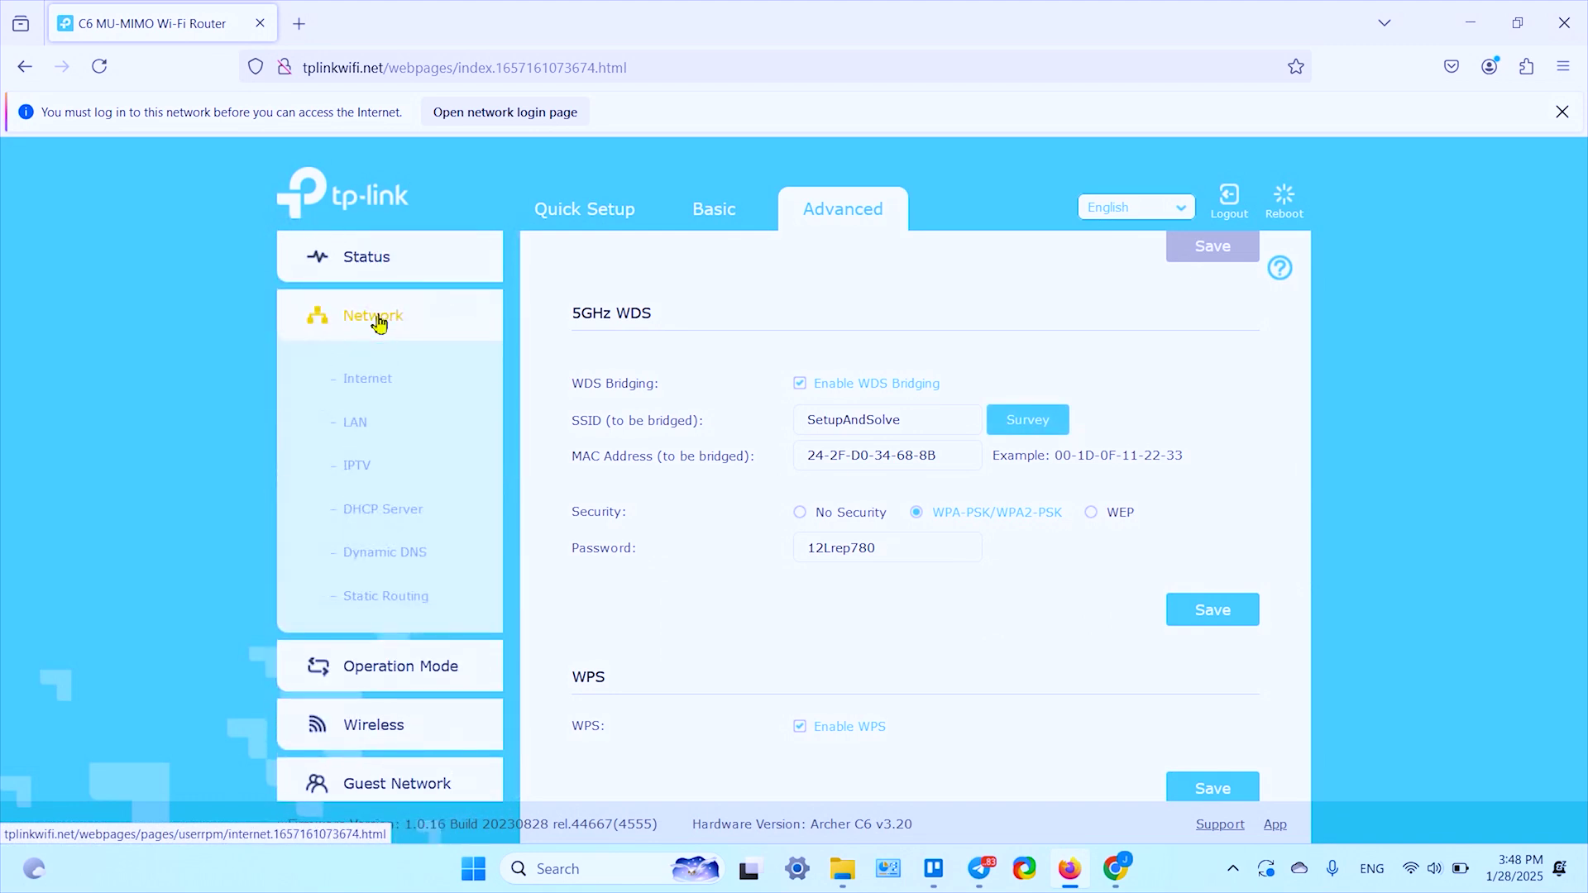
{"action": "left_click", "coordinate": [407, 513]}
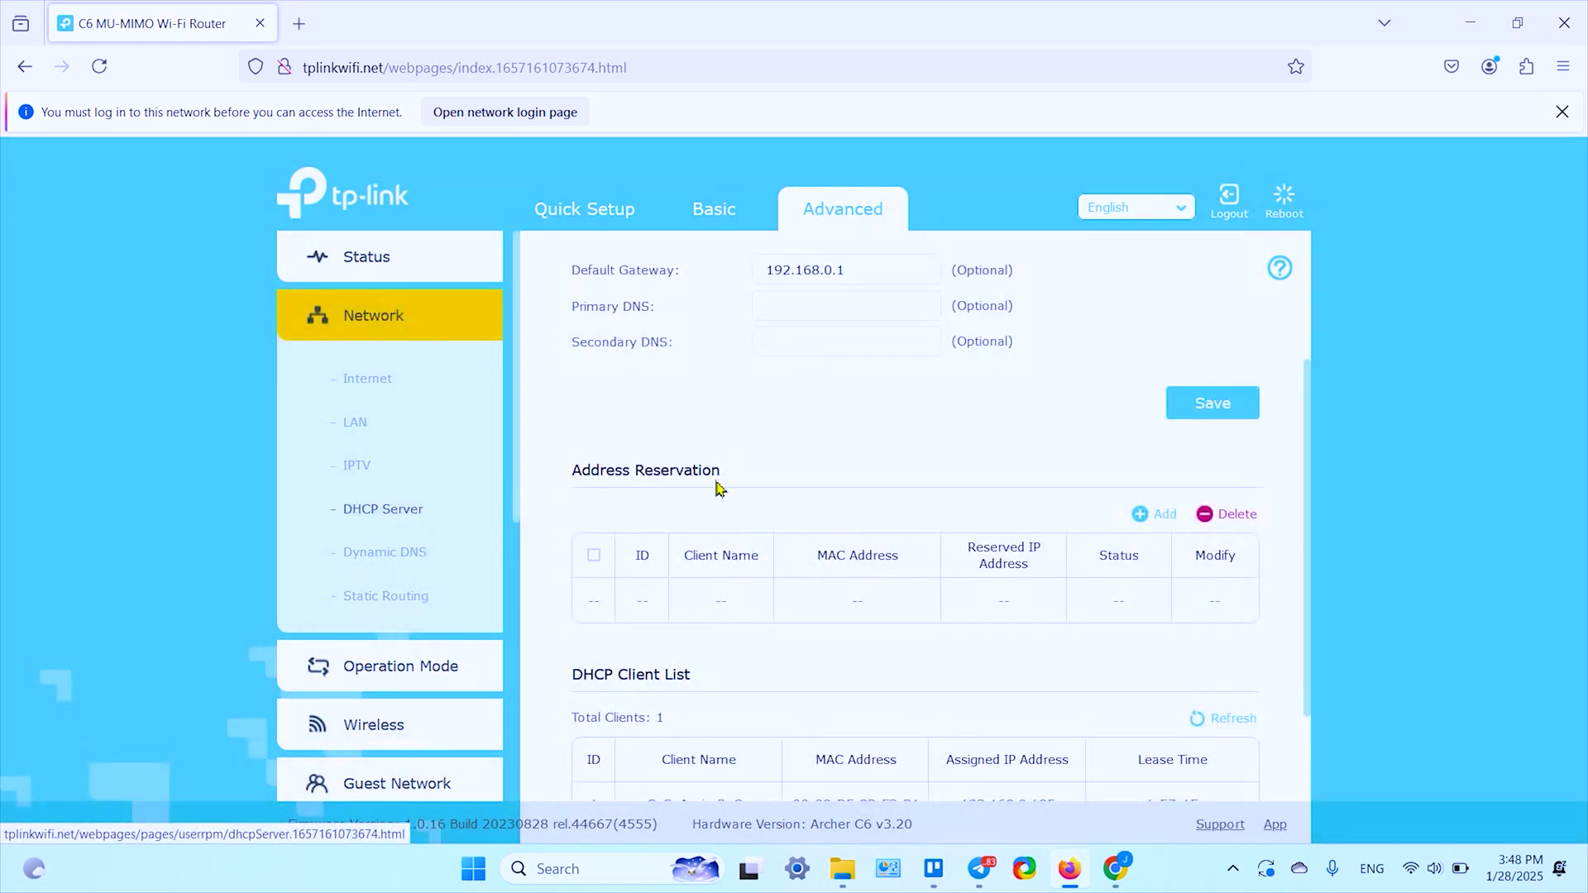
{"action": "scroll", "coordinate": [819, 444], "scroll_direction": "up", "scroll_amount": 3}
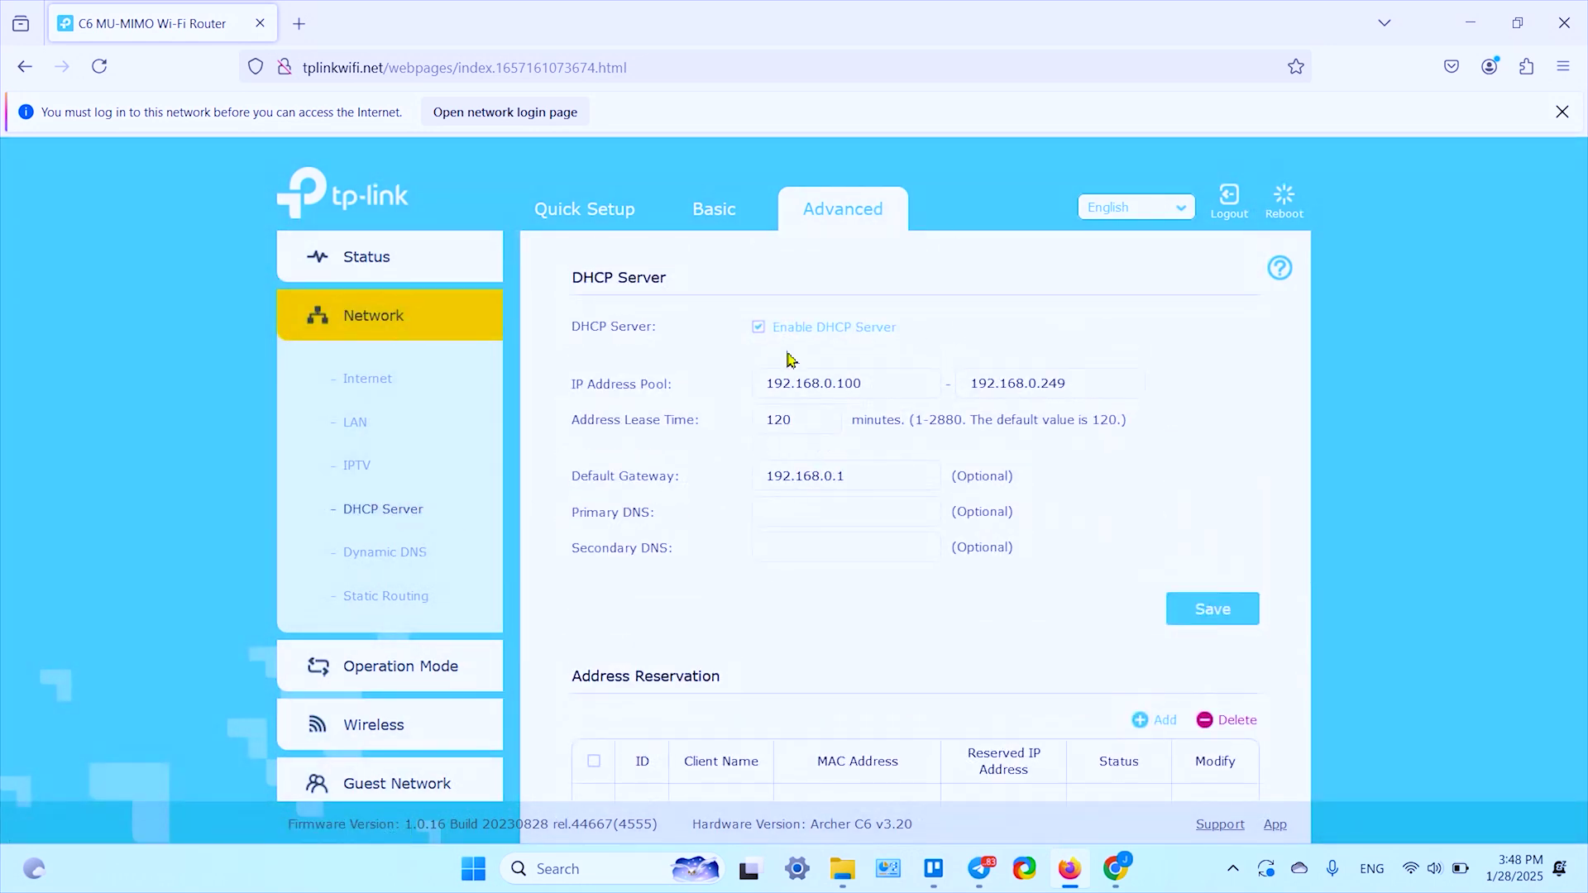
{"action": "left_click", "coordinate": [759, 327]}
{"action": "left_click", "coordinate": [1286, 202]}
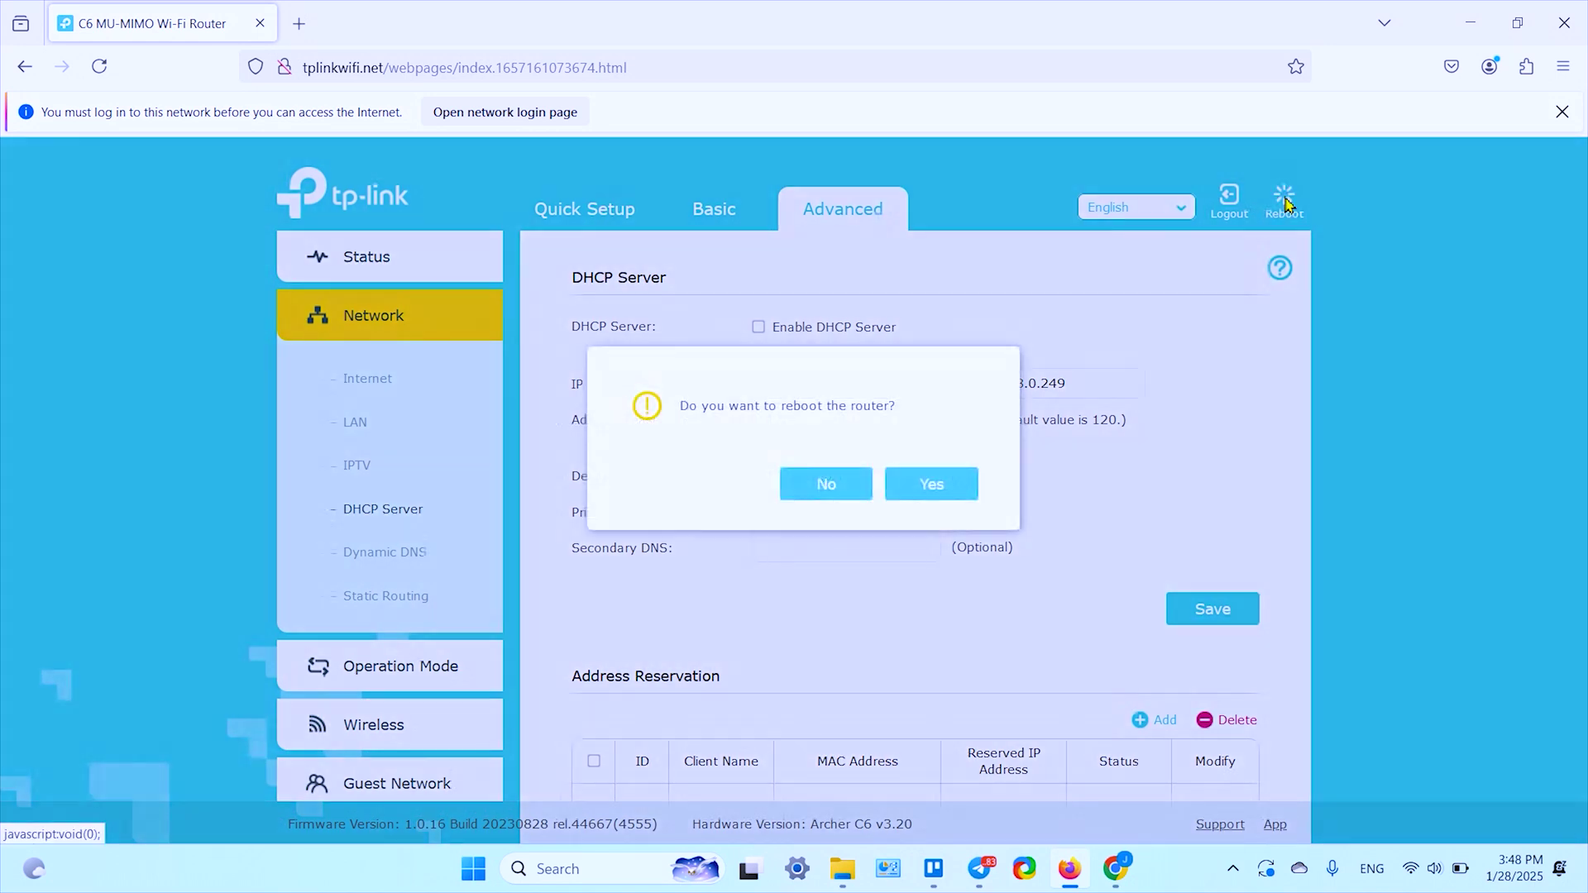
{"action": "left_click", "coordinate": [930, 488]}
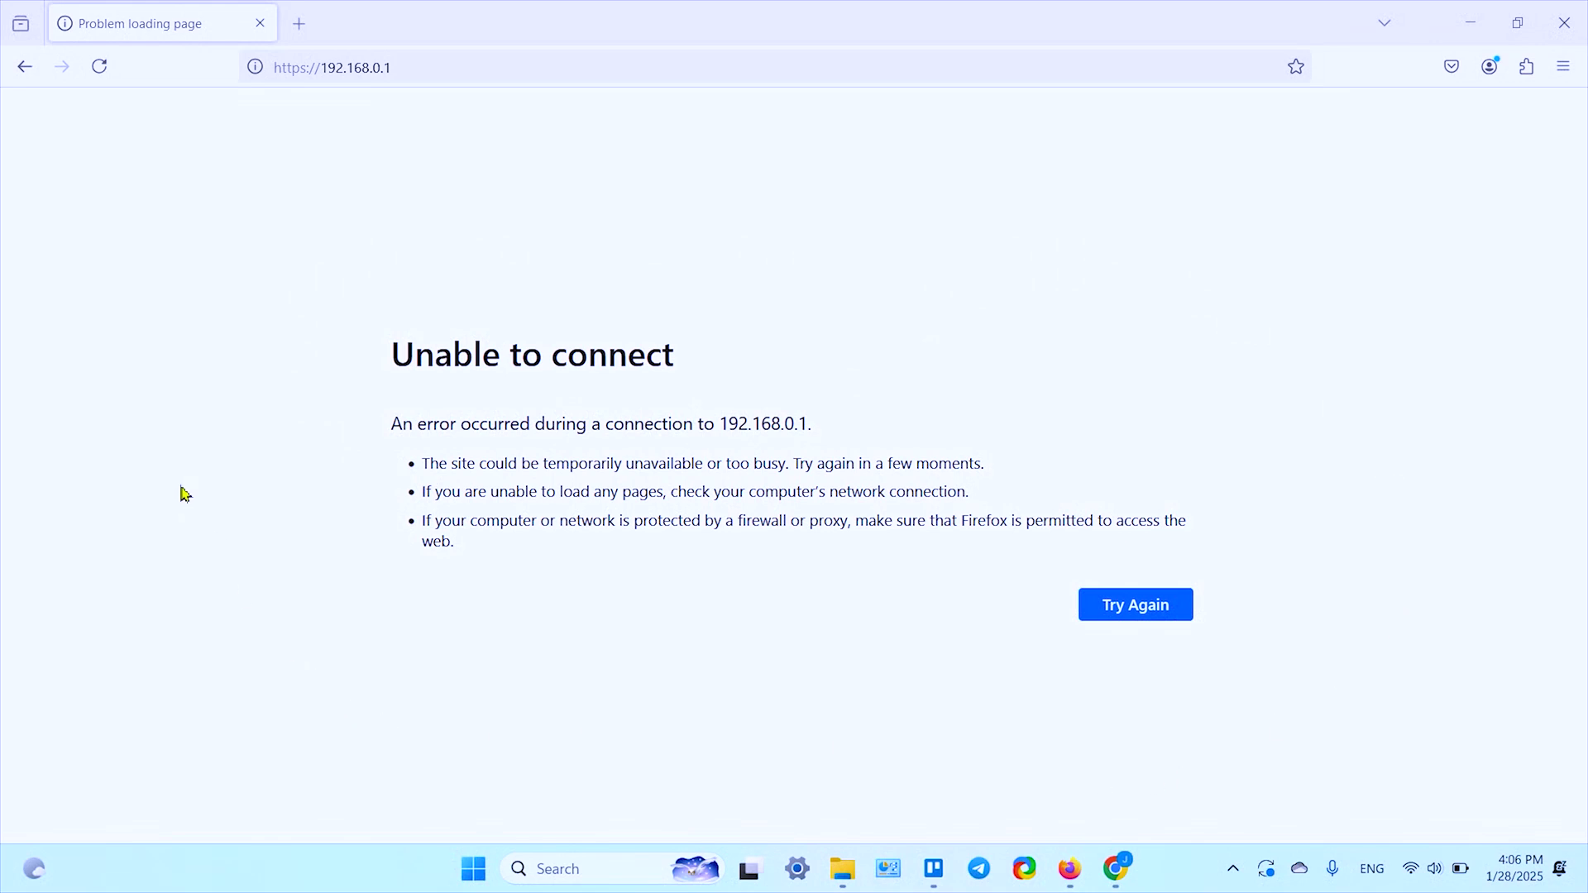
Step: Switch the laptop's Wi-Fi from SetupAndSolve to TP-Link_3DE4_5G
{"action": "left_click", "coordinate": [1412, 876]}
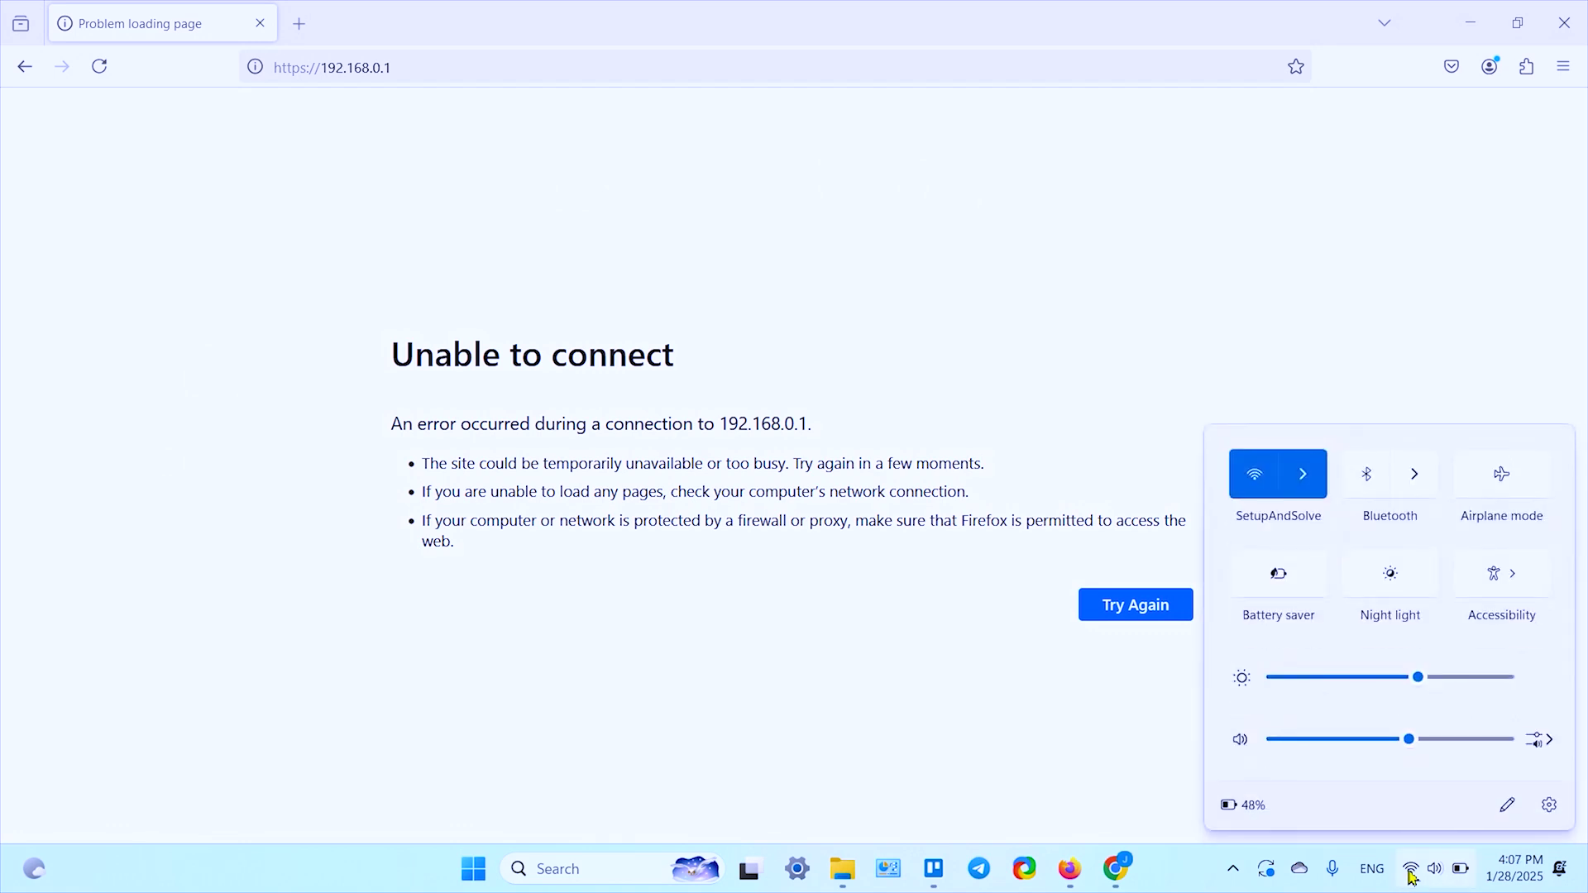
{"action": "left_click", "coordinate": [1301, 484]}
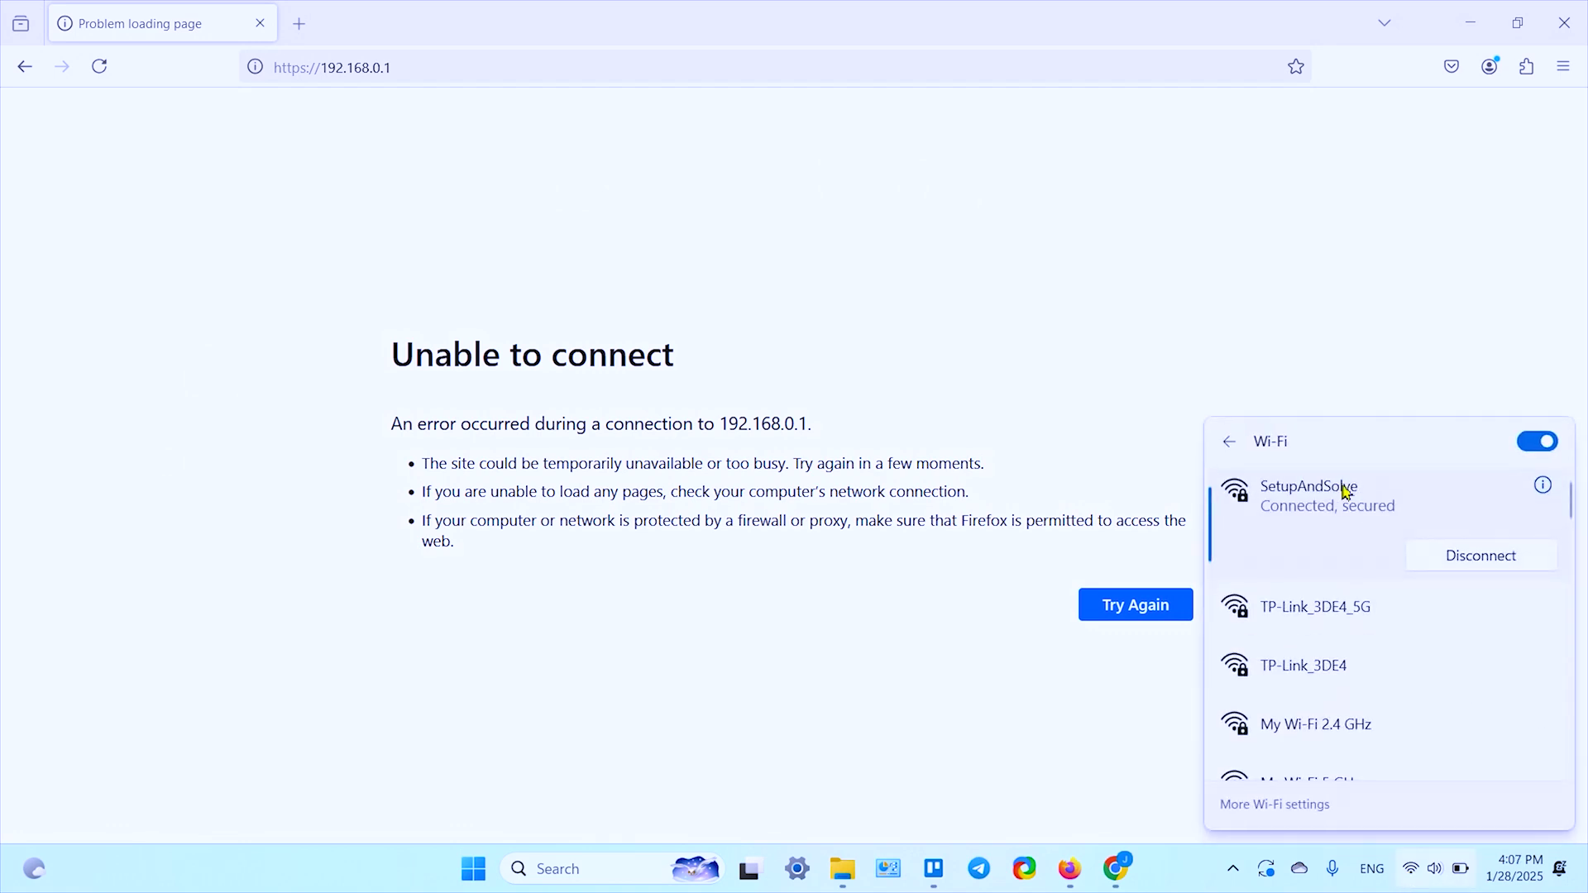
{"action": "left_click", "coordinate": [1337, 613]}
{"action": "left_click", "coordinate": [1473, 647]}
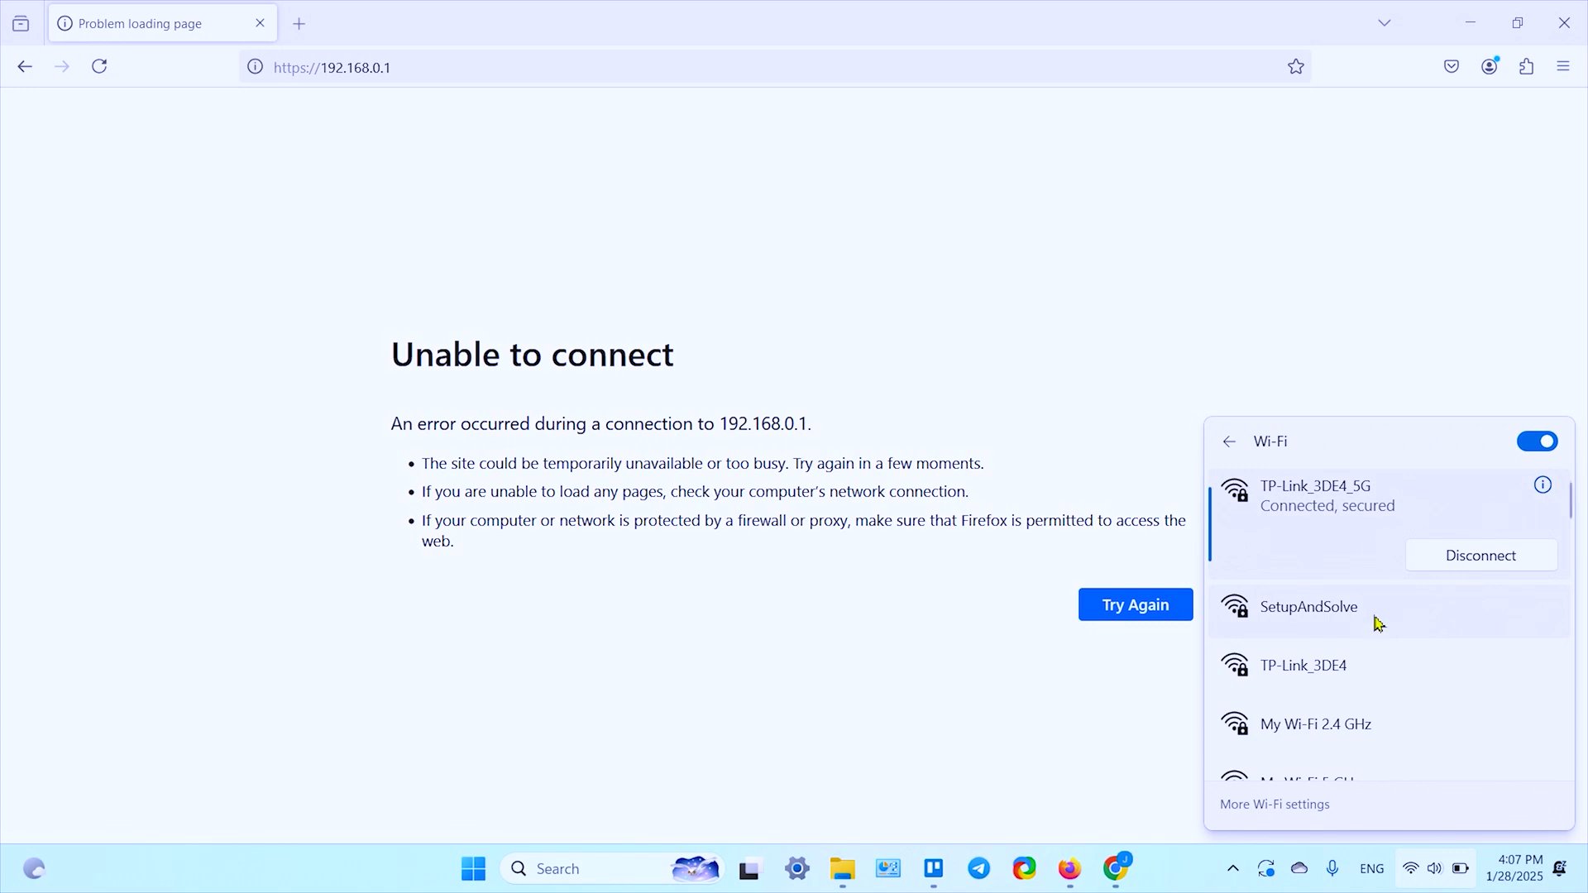
{"action": "left_click", "coordinate": [1247, 320]}
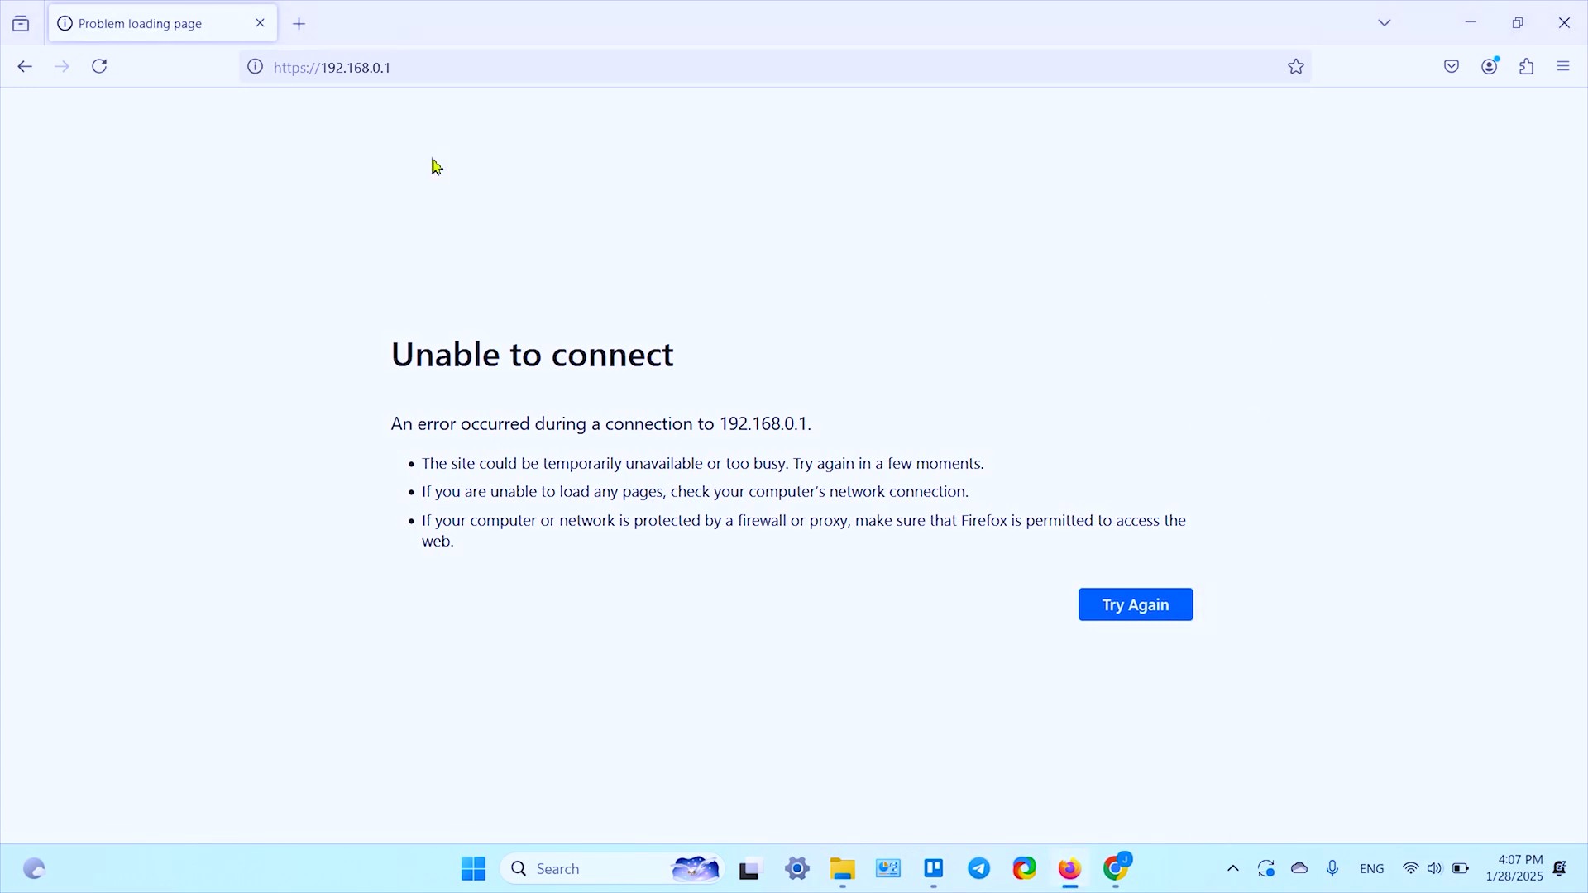
Step: Load YouTube in a new tab to confirm internet over TP-Link_3DE4_5G
{"action": "left_click", "coordinate": [299, 31]}
{"action": "left_click", "coordinate": [734, 592]}
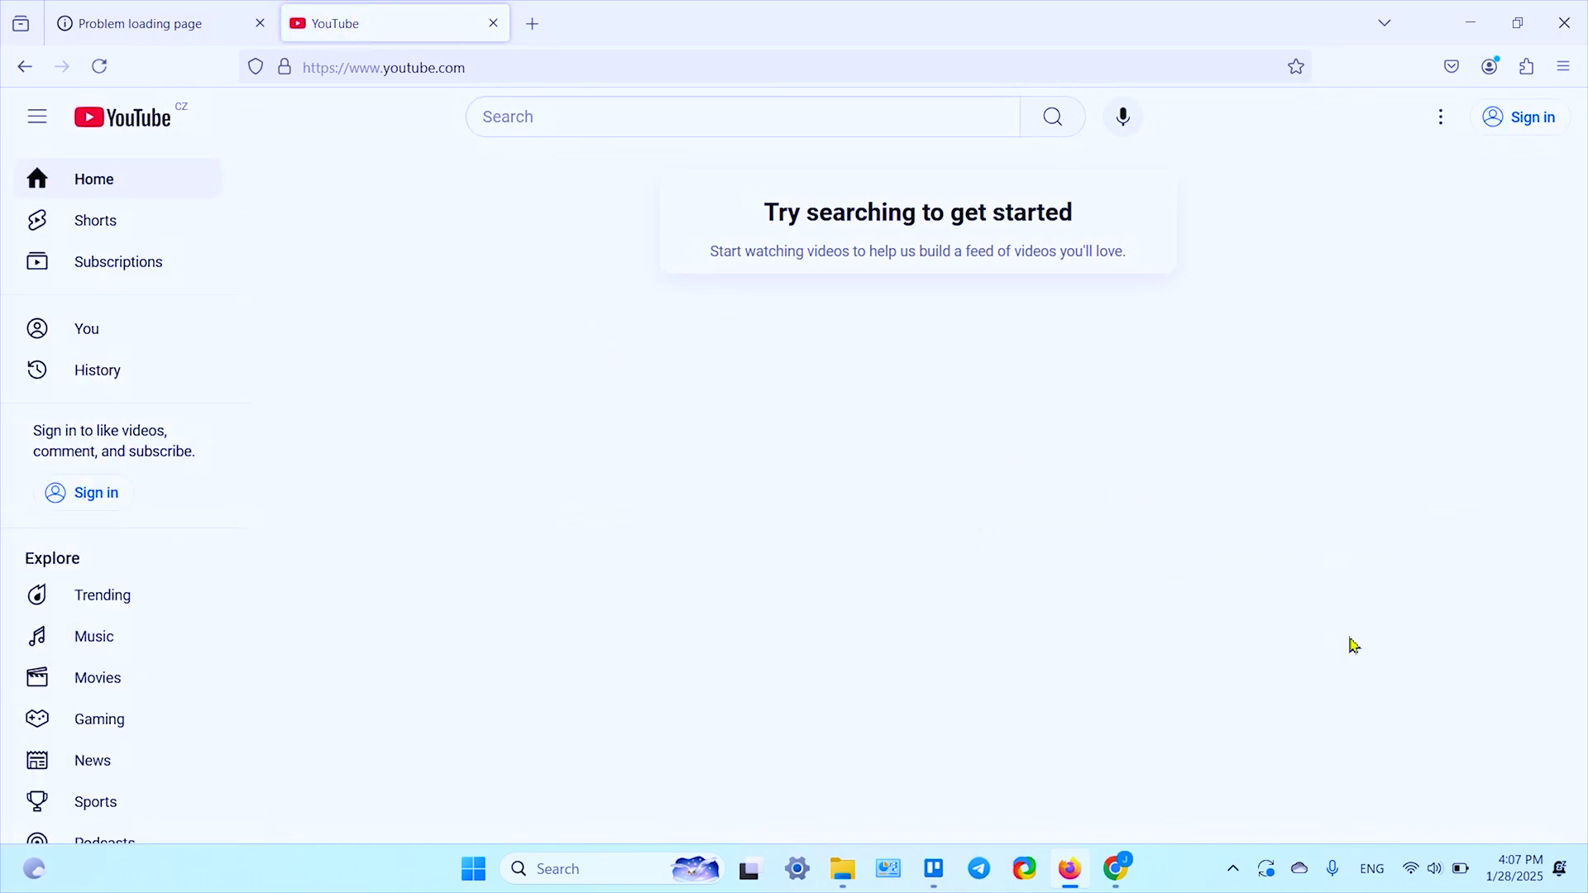
Step: Switch the laptop's Wi-Fi to the 2.4GHz TP-Link_3DE4 network
{"action": "left_click", "coordinate": [1412, 872]}
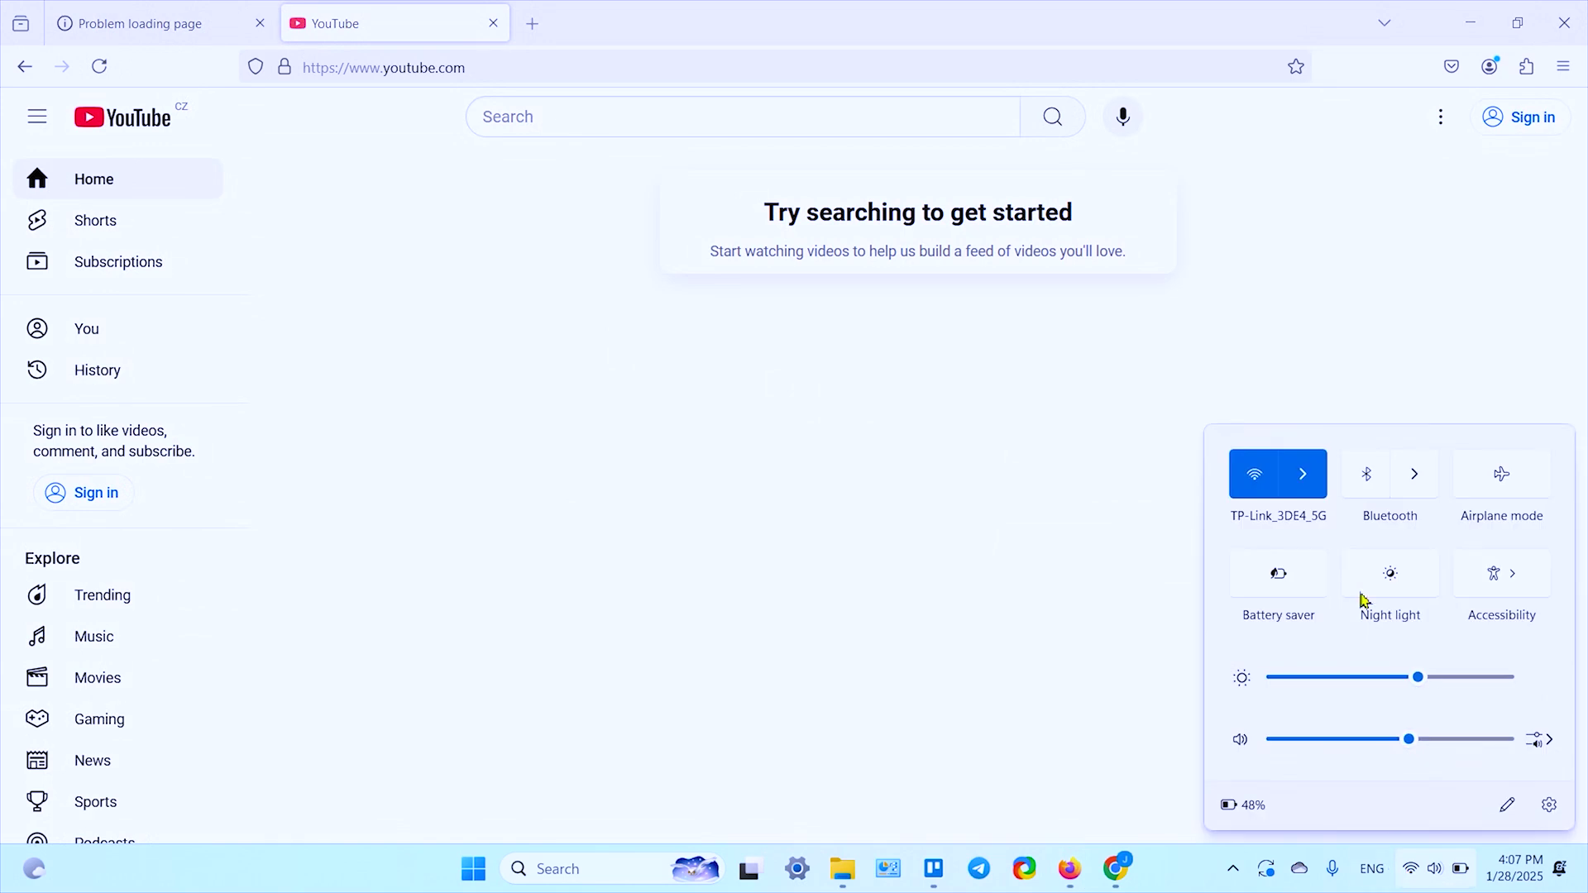
{"action": "left_click", "coordinate": [1306, 471]}
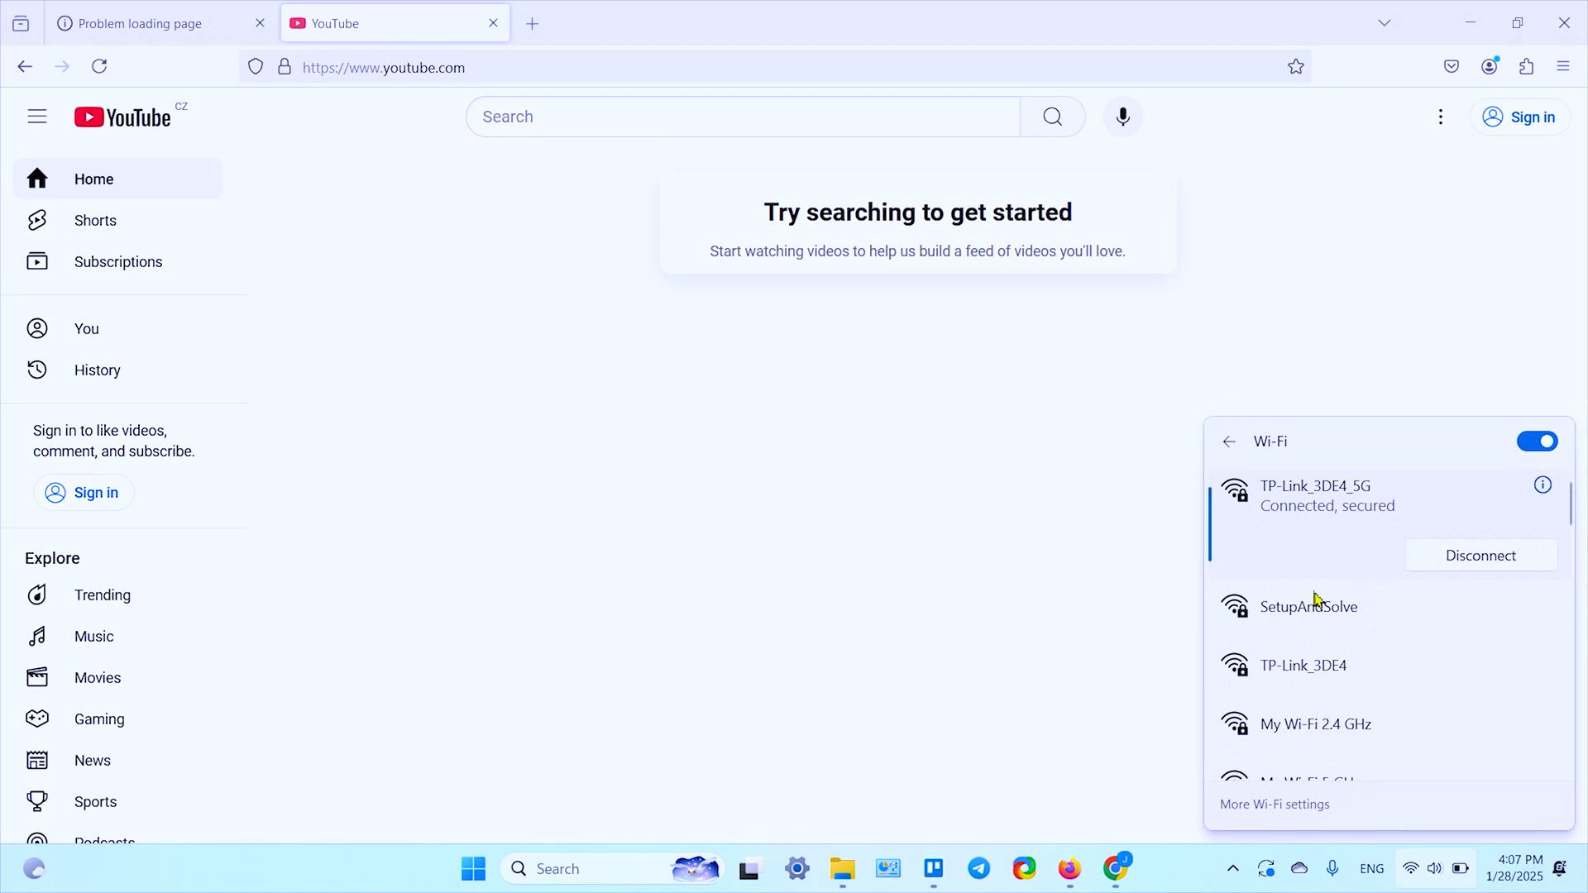
{"action": "left_click", "coordinate": [1330, 676]}
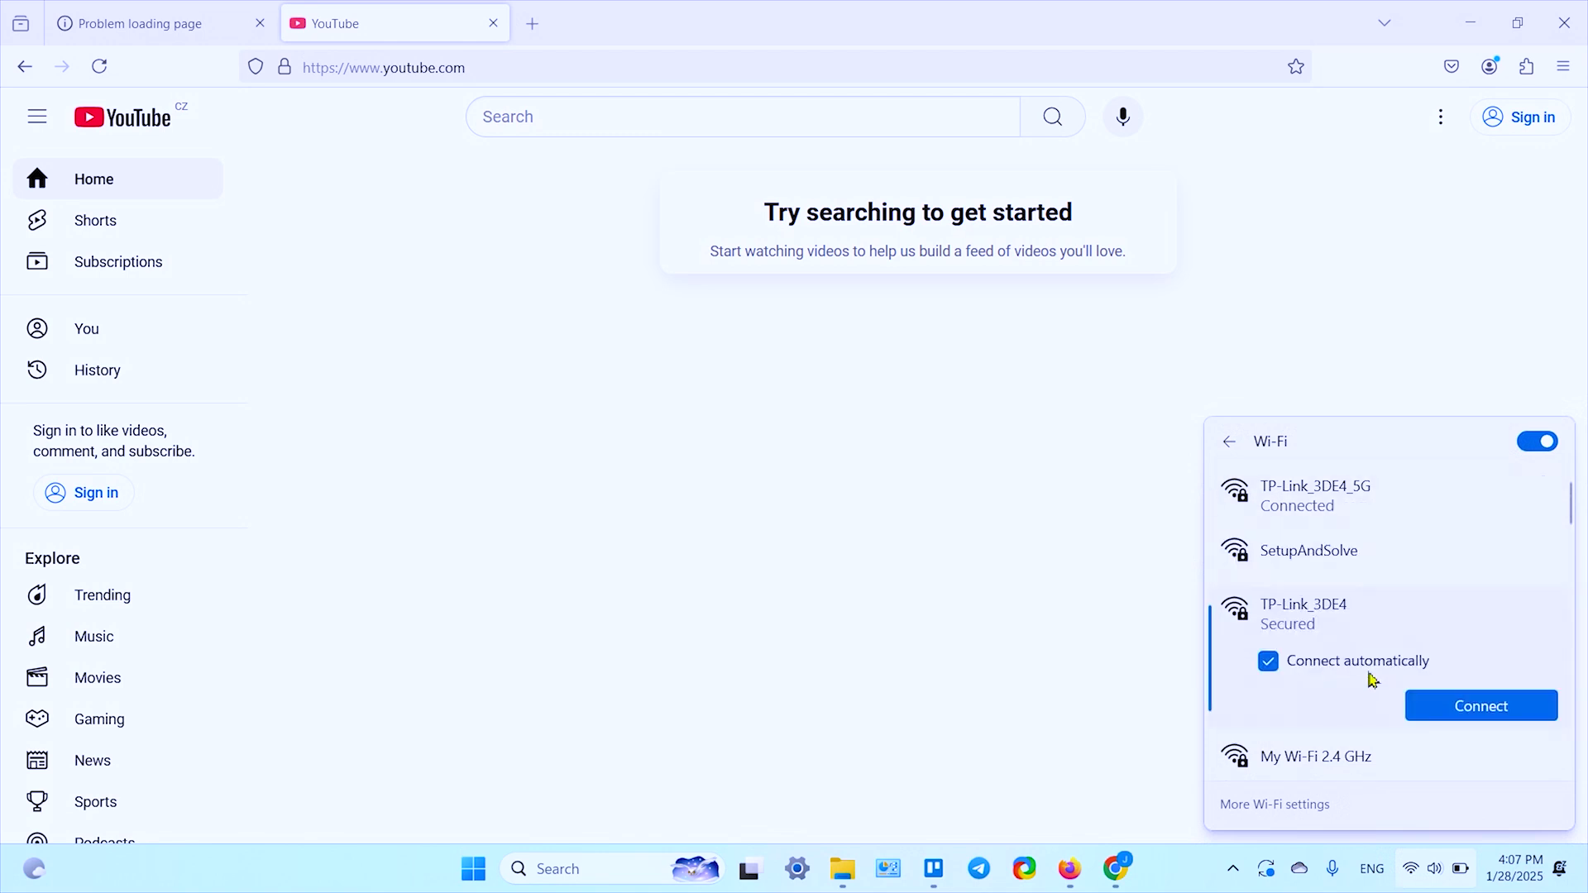
{"action": "left_click", "coordinate": [1469, 705]}
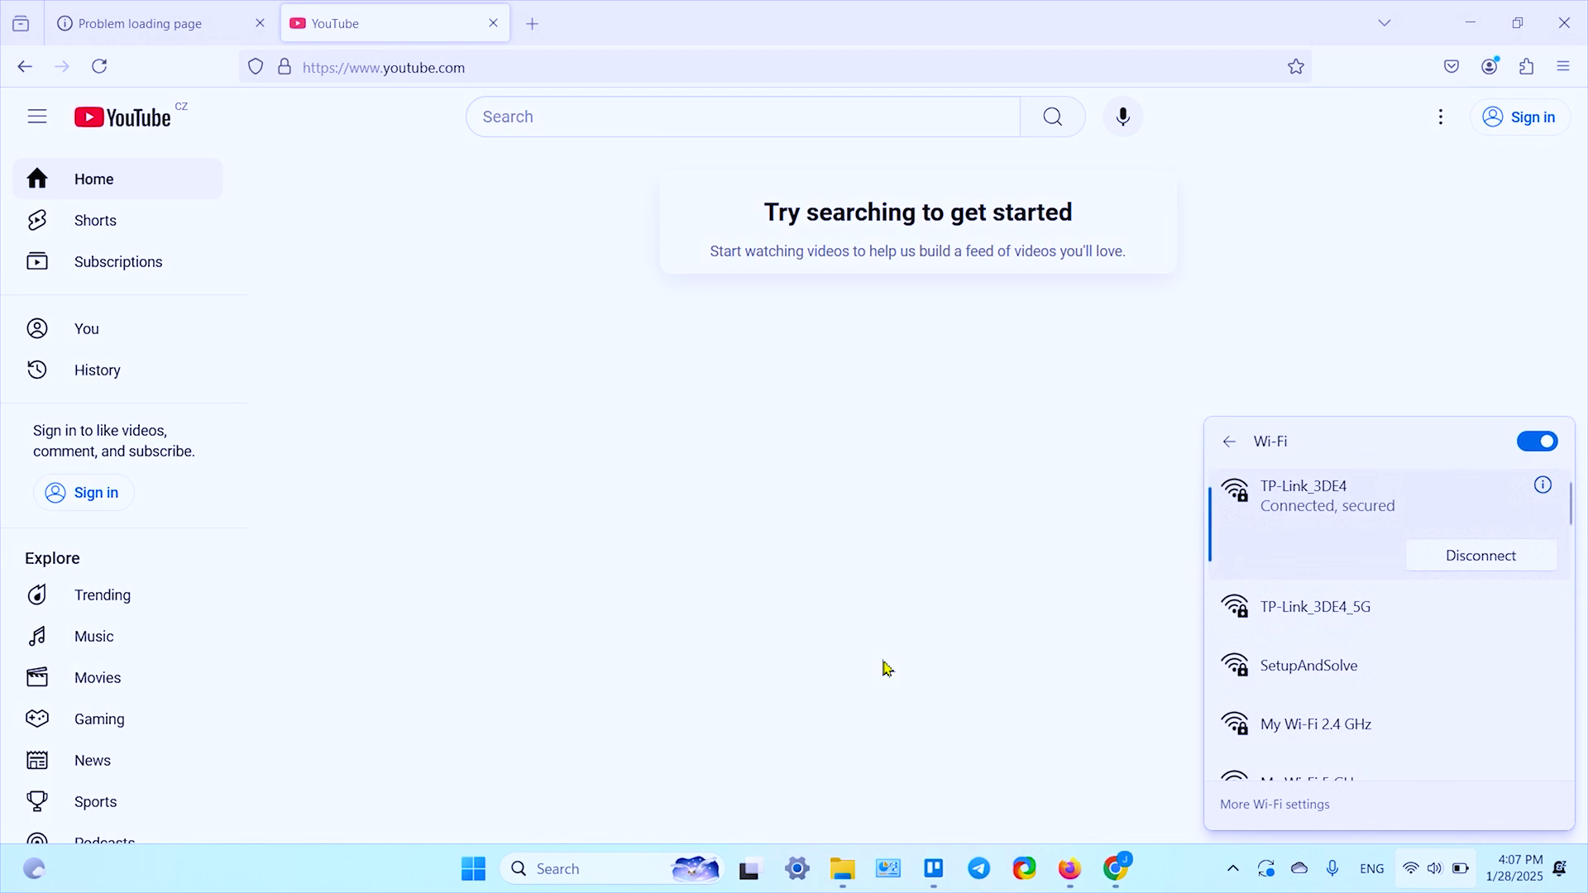
Step: Load Wikipedia in a new tab, then close the YouTube and Wikipedia test tabs
{"action": "left_click", "coordinate": [533, 23]}
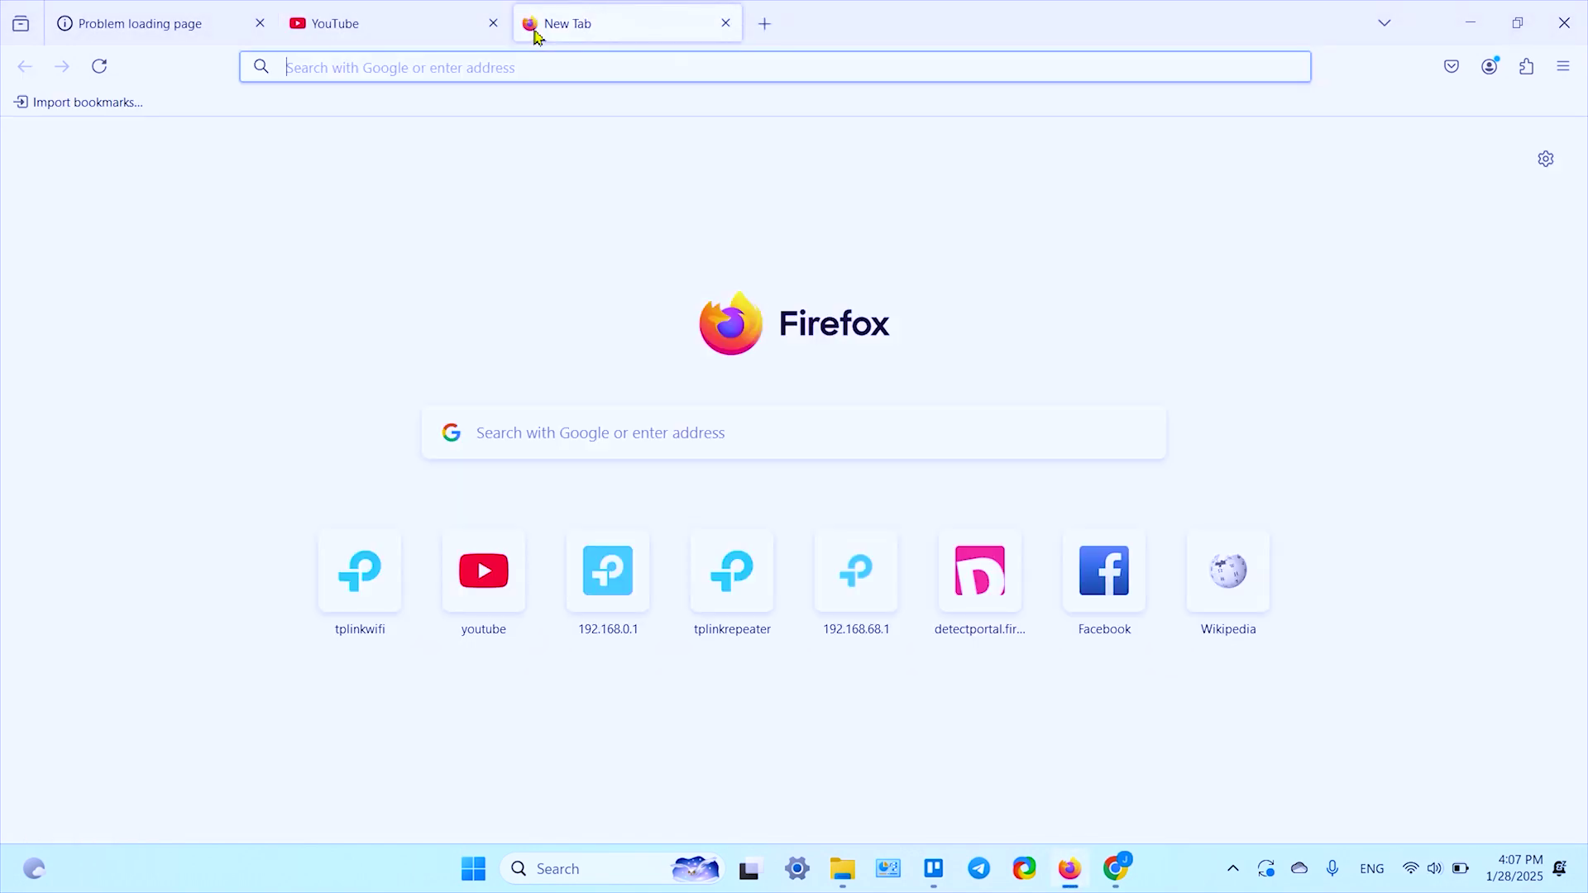
{"action": "left_click", "coordinate": [493, 25]}
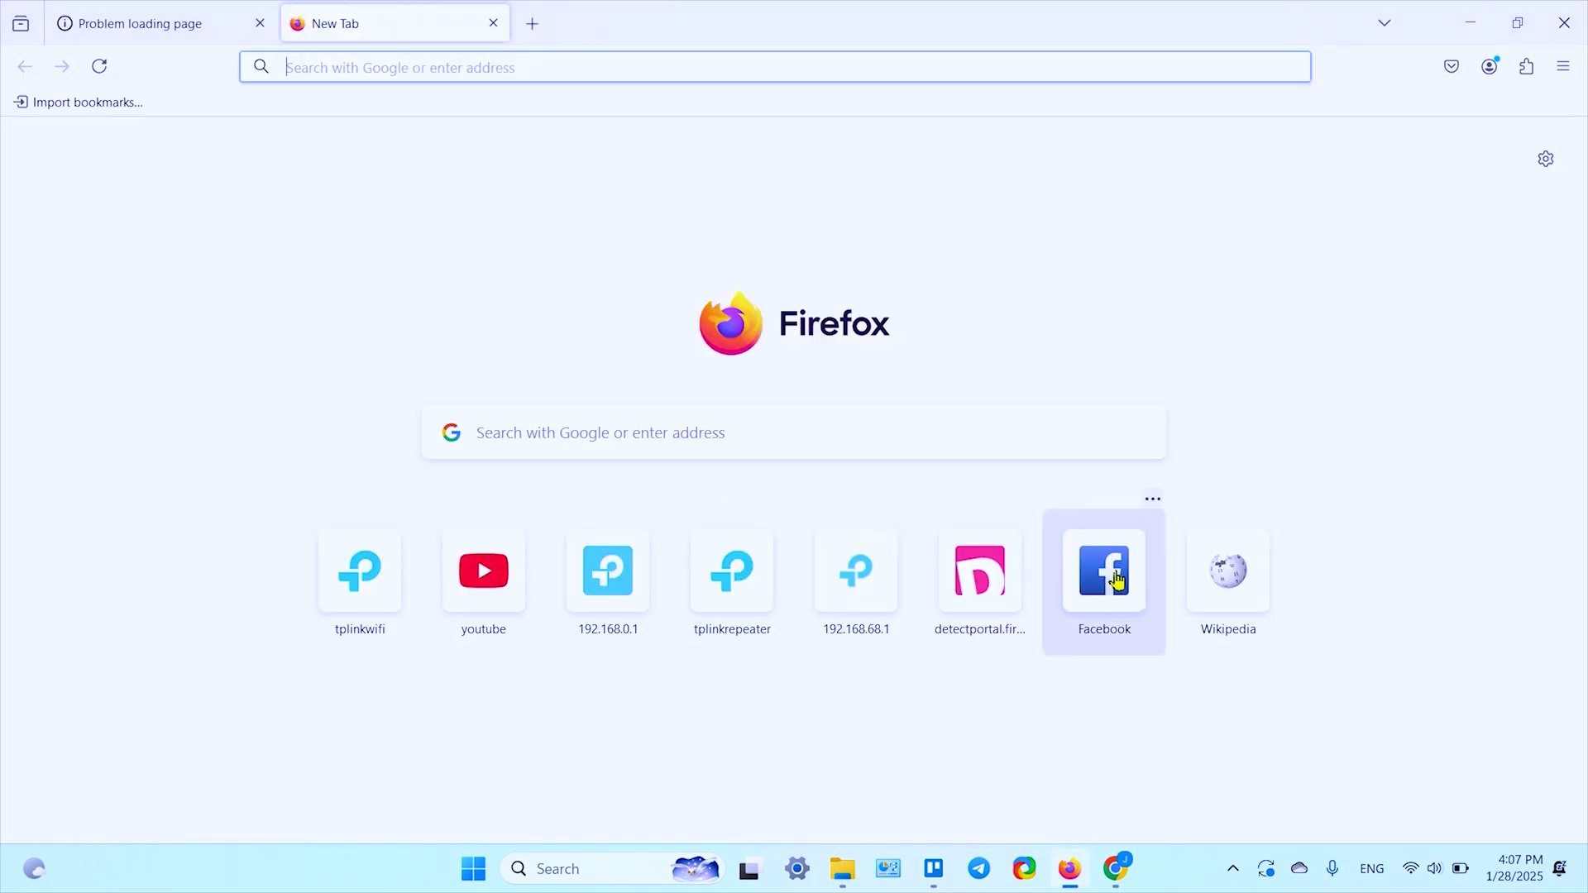
{"action": "left_click", "coordinate": [1249, 587]}
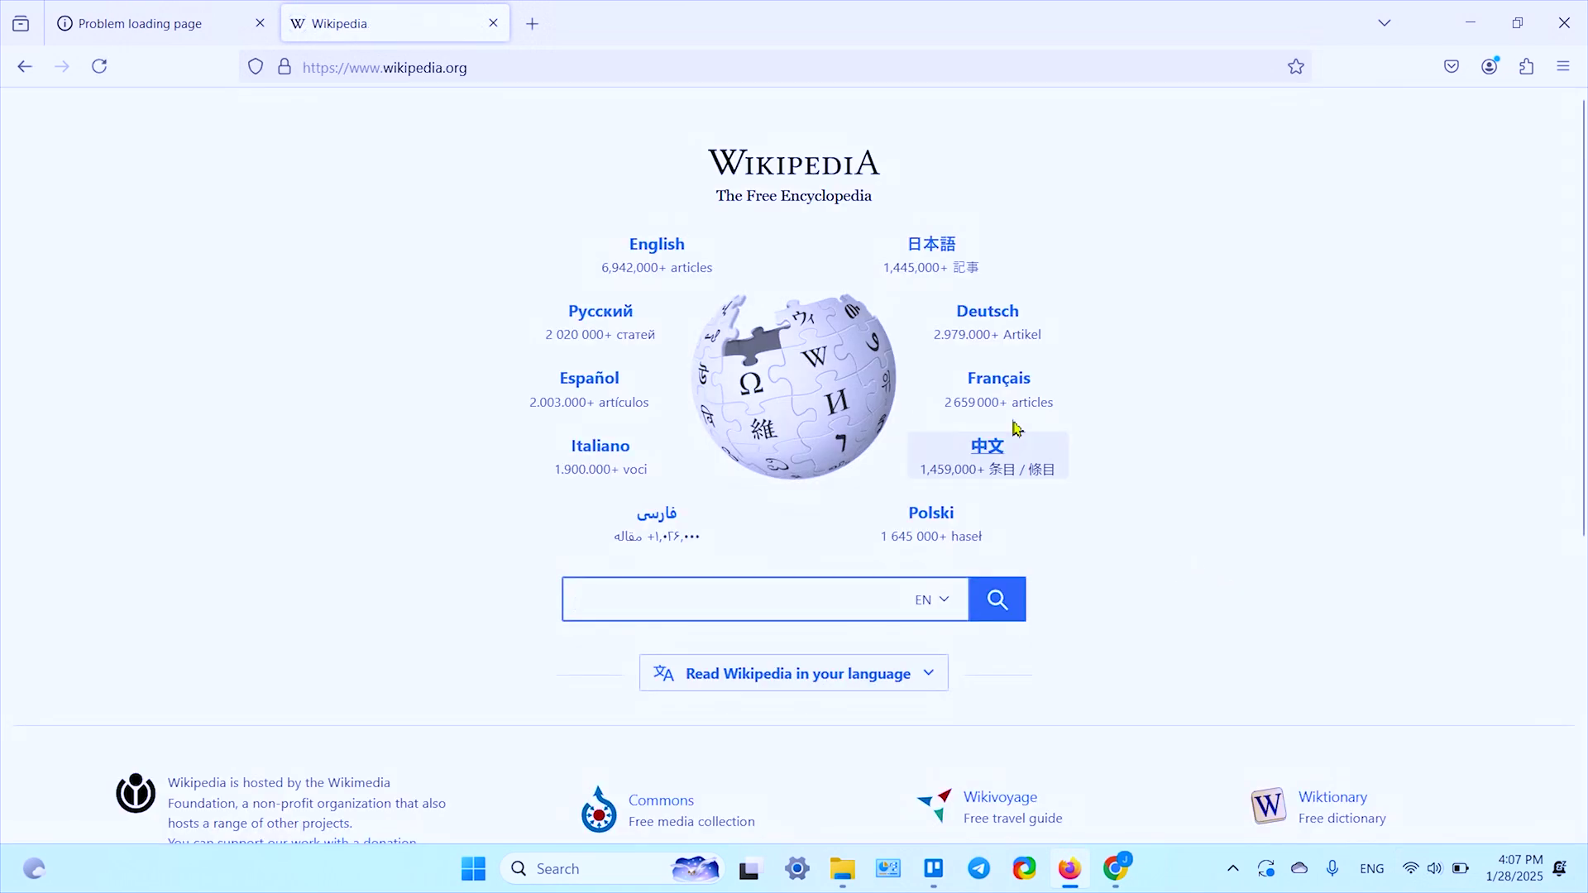
{"action": "left_click", "coordinate": [493, 23]}
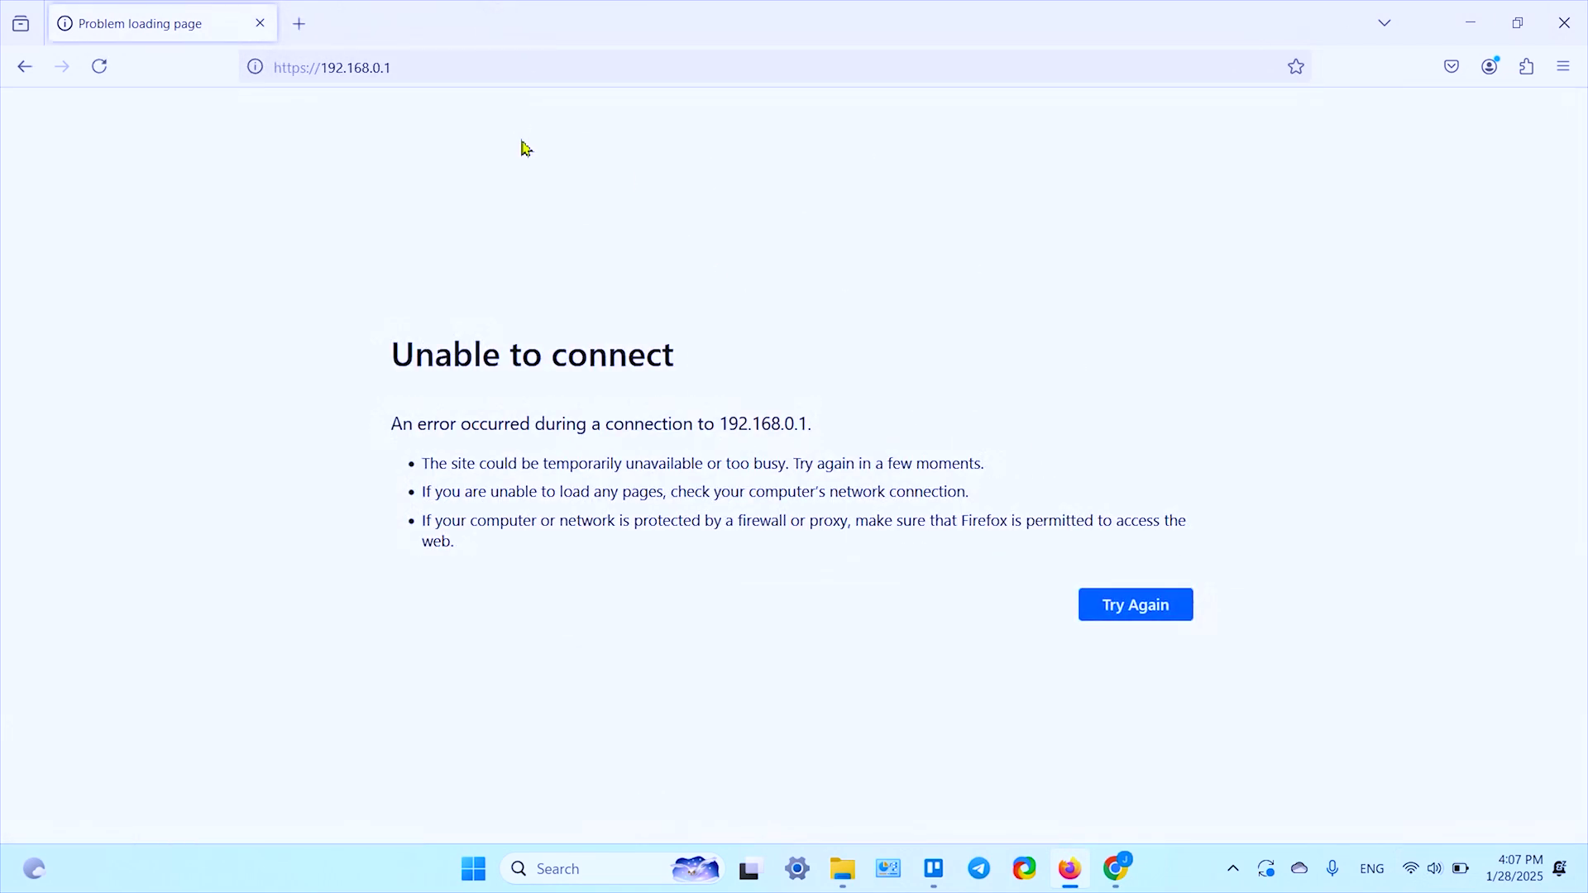